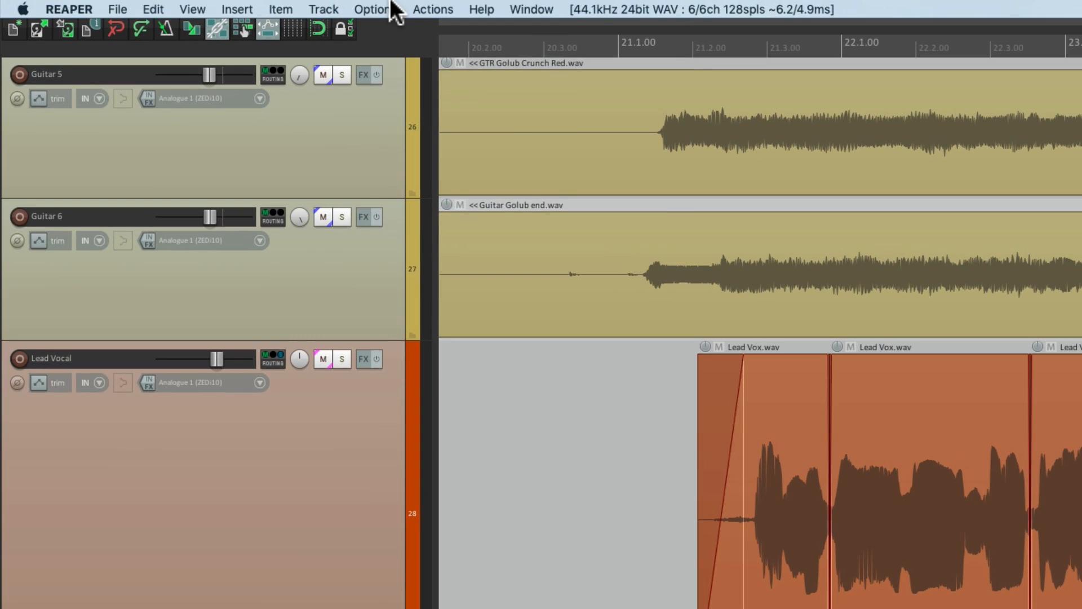
- Disable "Ignore mousewheel on all faders" in the Mouse preferences and accept the change
left_click(374, 9)
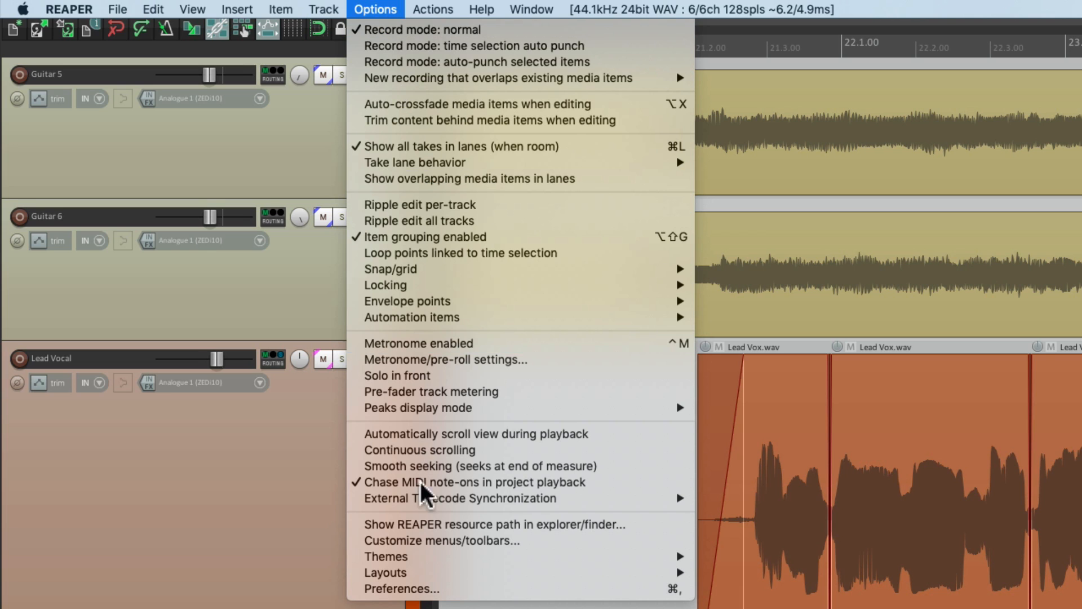
left_click(360, 589)
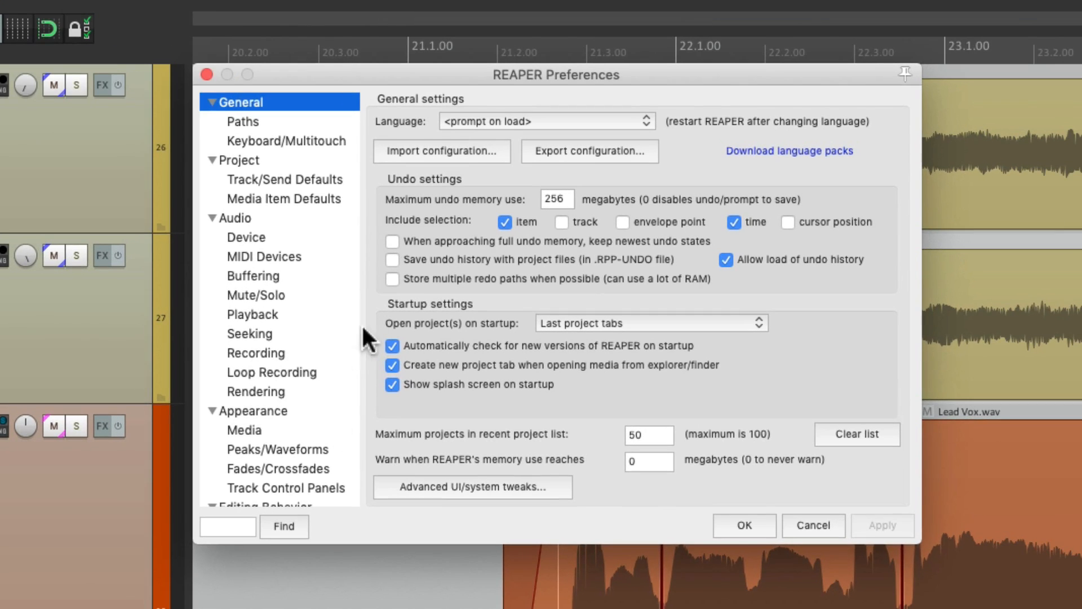
scroll(307, 293, "down", 5)
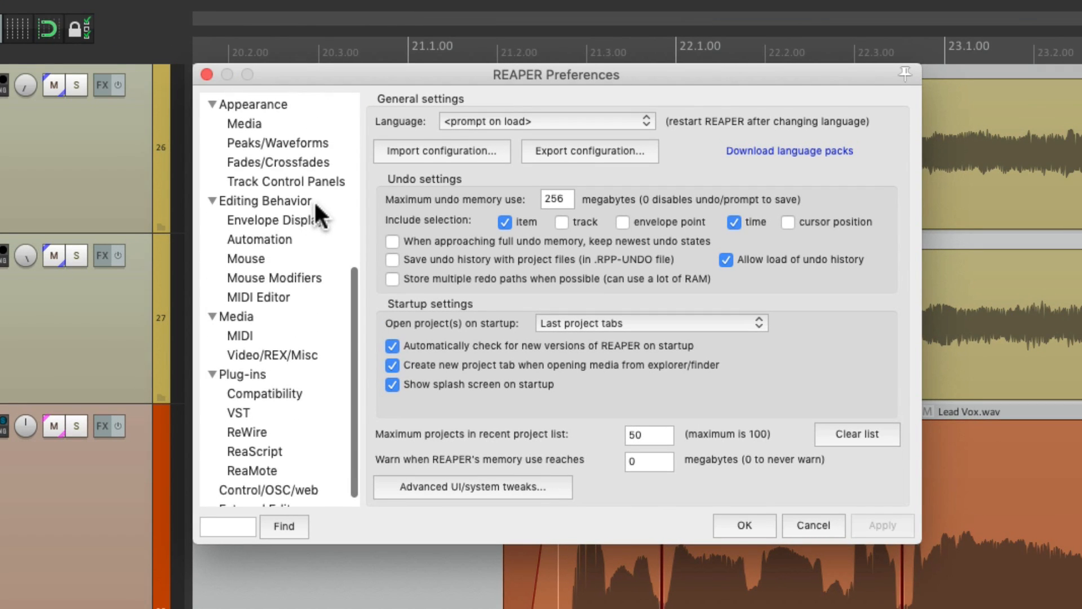
left_click(310, 251)
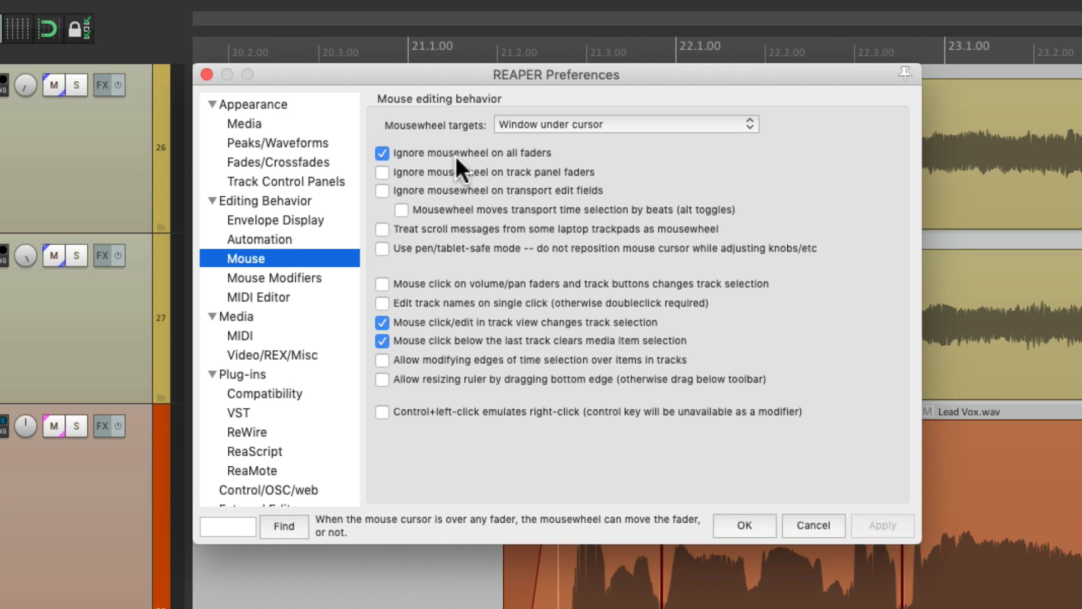
left_click(382, 153)
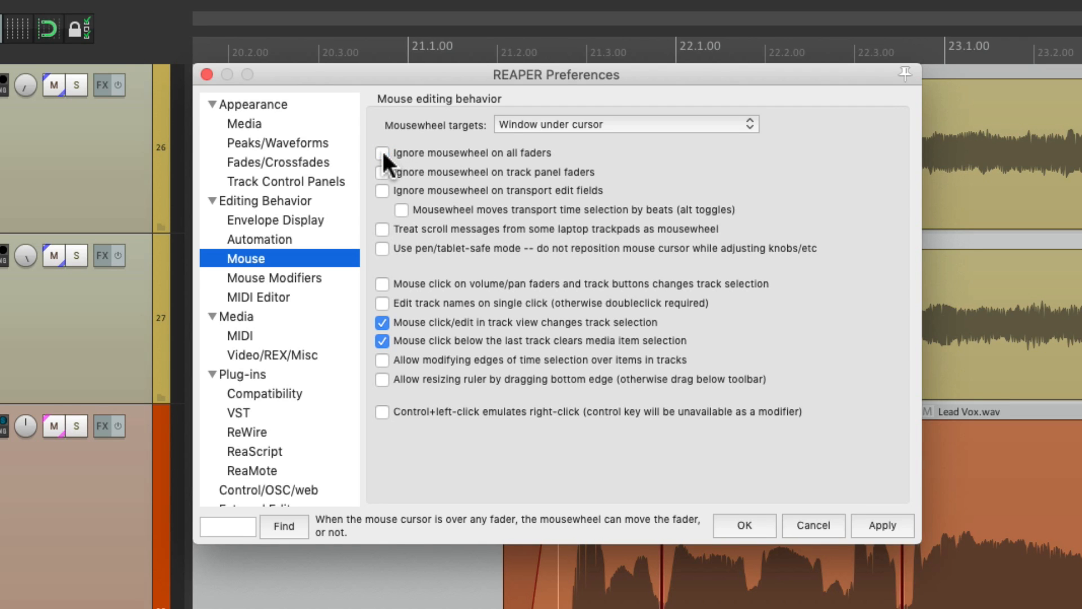
left_click(739, 523)
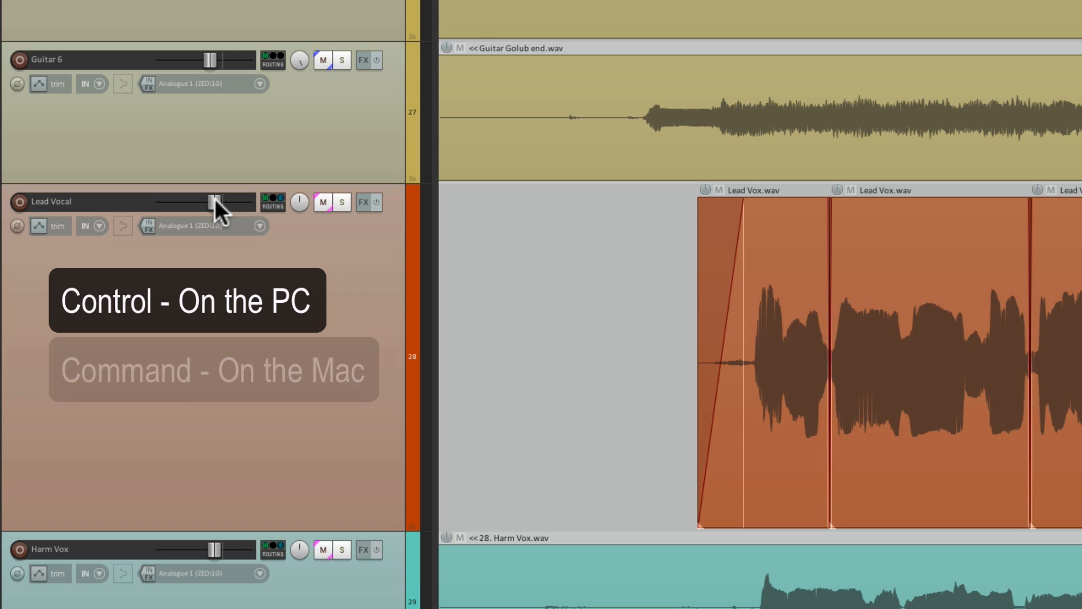
- Adjust the Lead Vocal volume fader in the track panel, and set it to -5.07 dB in the mixer
left_click_drag(215, 199, 216, 198)
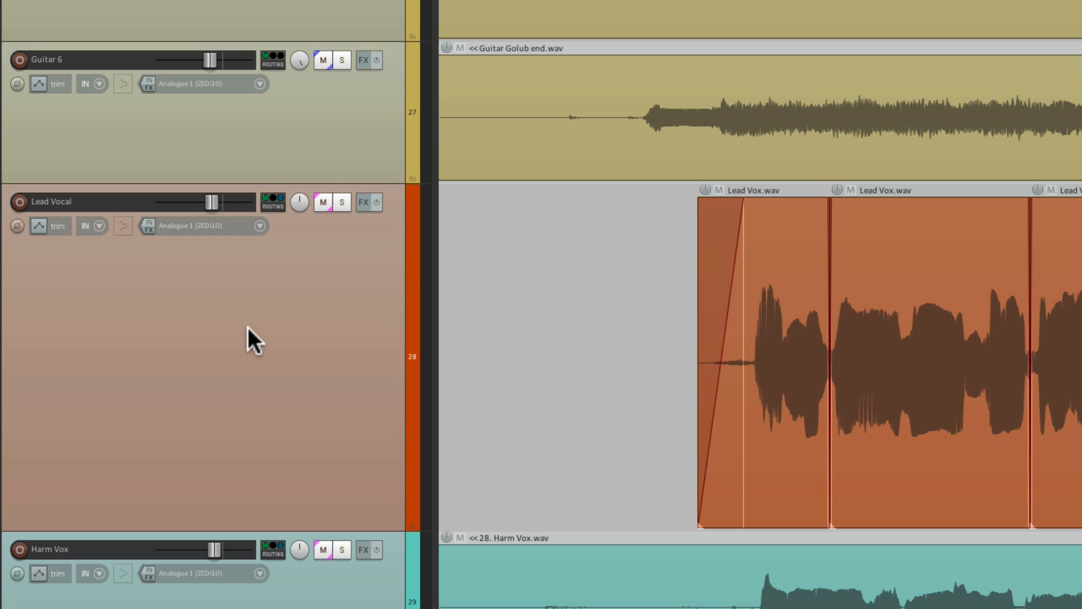
key("super+m")
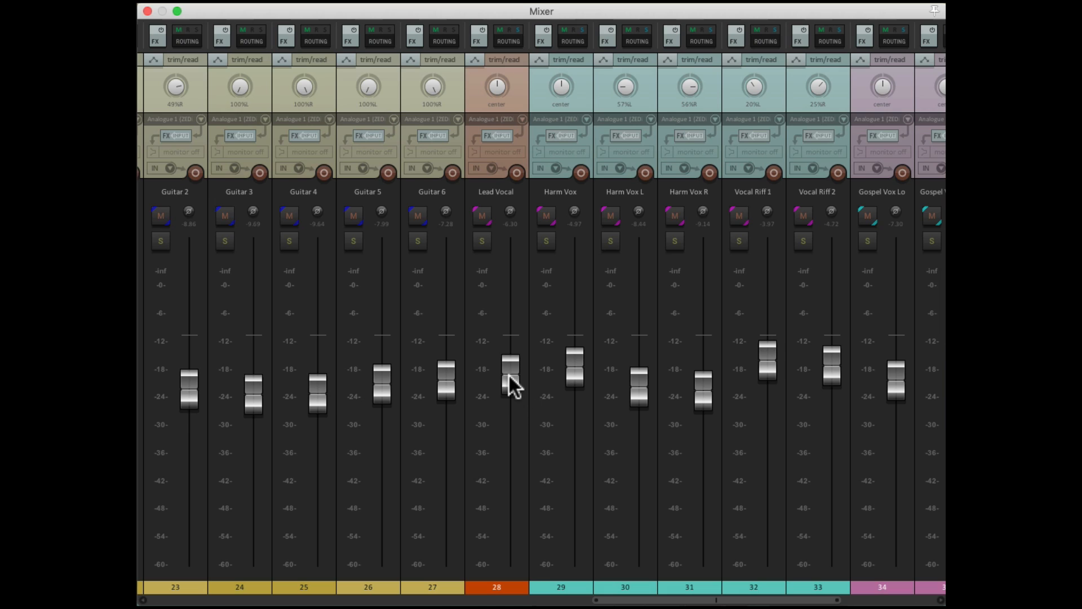
scroll(509, 376, "down", 3)
scroll(509, 376, "up", 6)
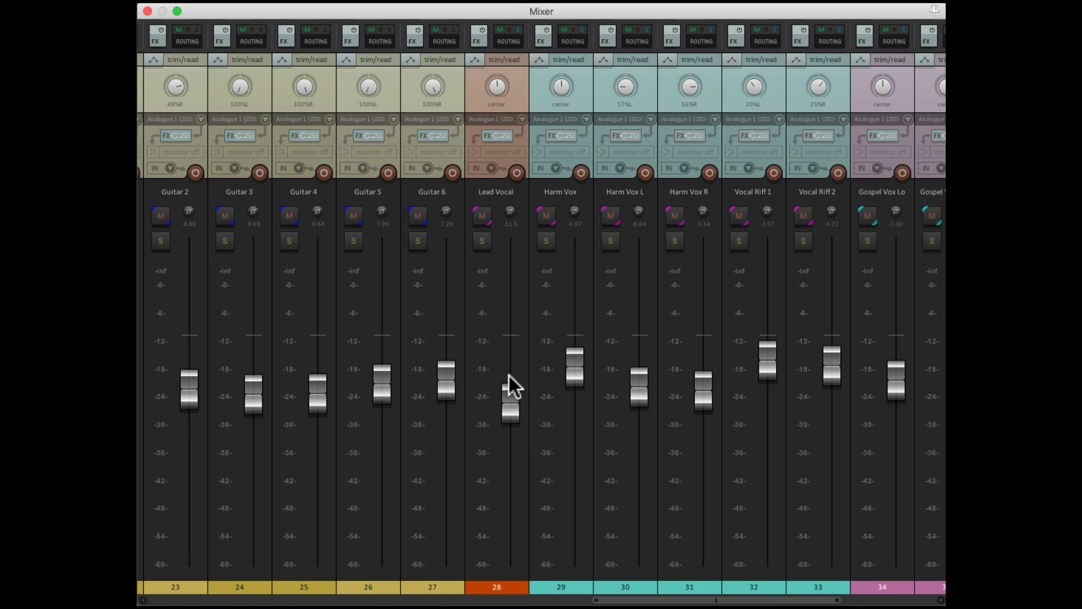
scroll(508, 375, "down", 4)
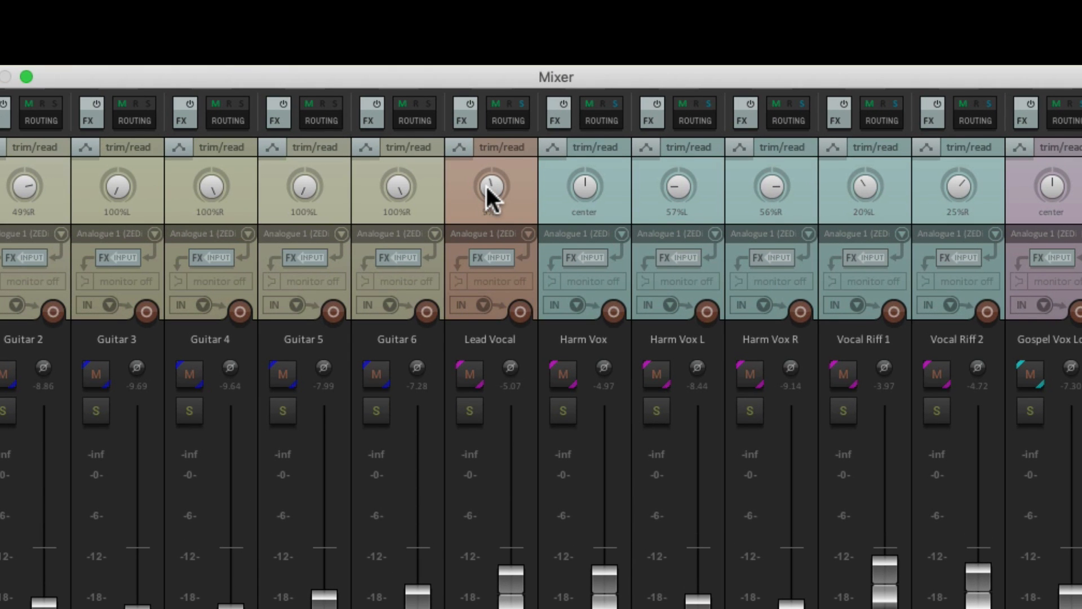
- Reset the Lead Vocal pan to center in the mixer, and nudge its track panel pan knob away and back
double_click(490, 185)
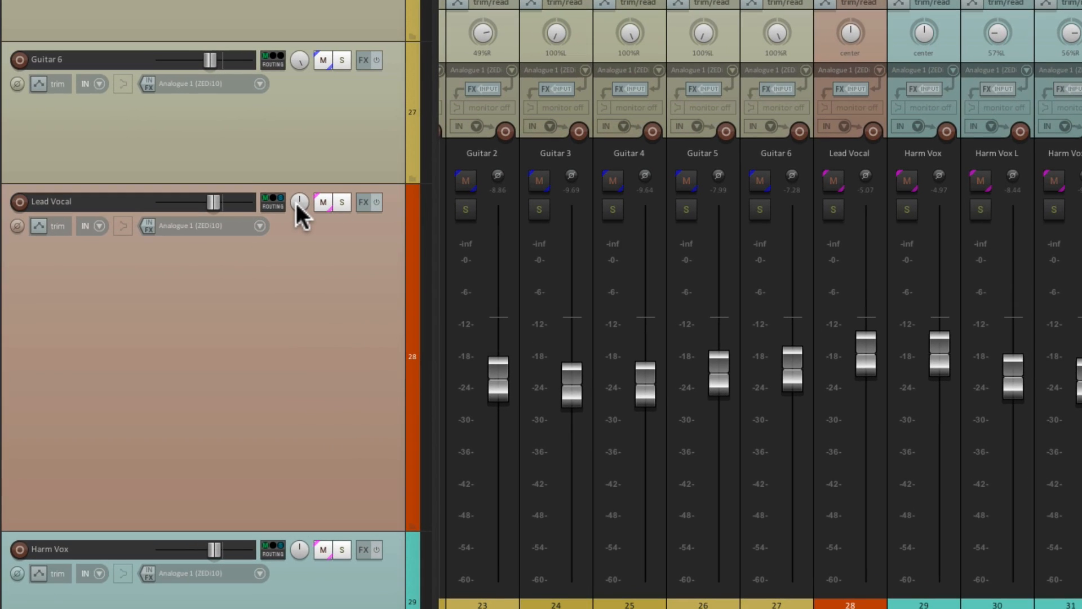
scroll(256, 234, "down", 3)
scroll(299, 202, "up", 3)
- Set the Lead Vocal's Vocalverb send to -34.73 dB and its Echo send to -20.25 dB, and close the routing and mixer windows
left_click(269, 196)
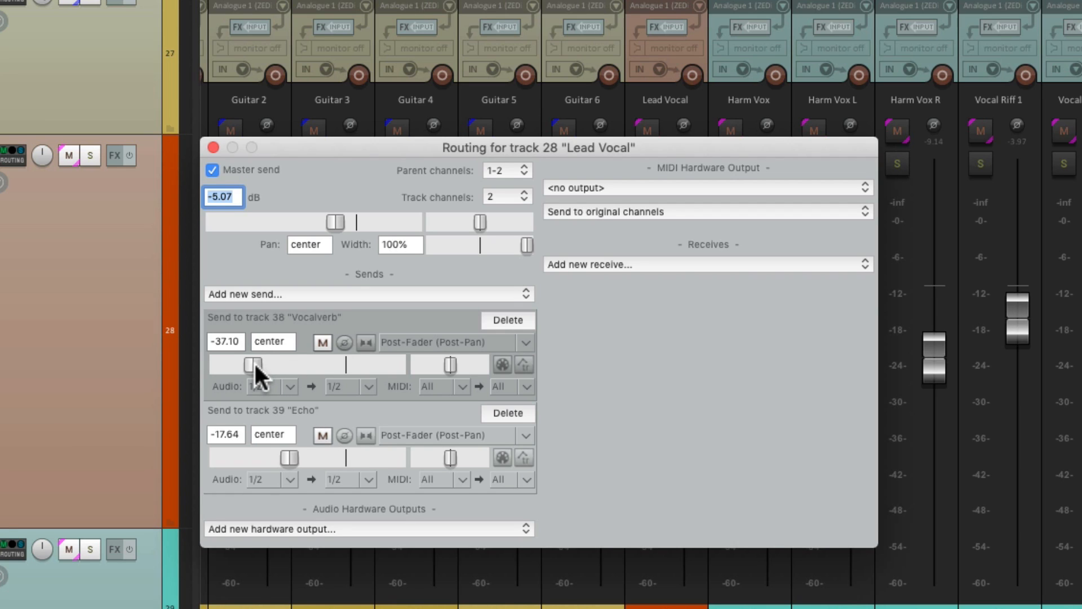
scroll(255, 363, "down", 5)
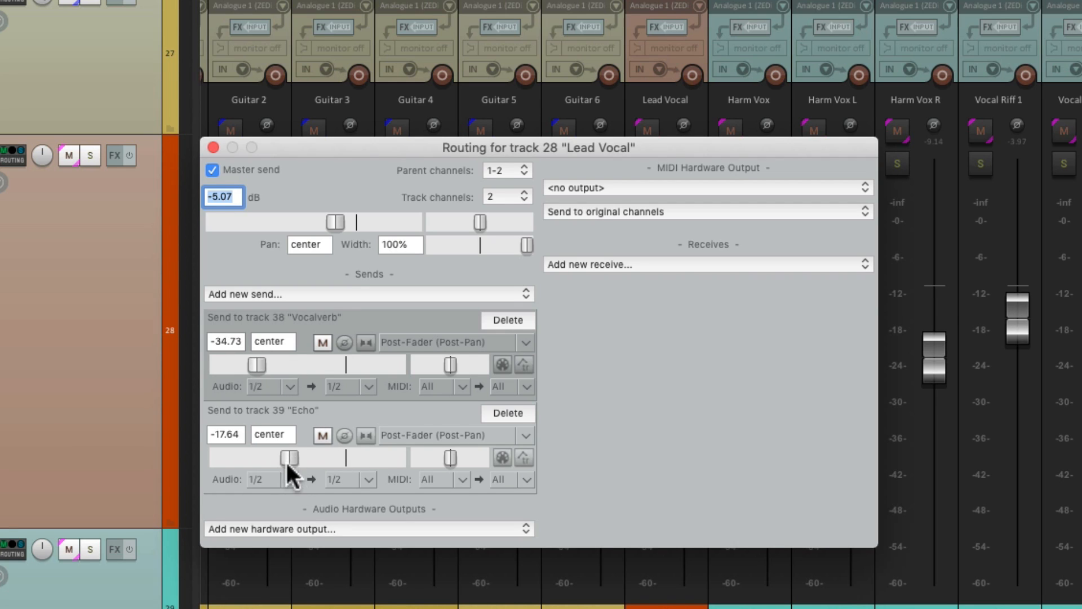
scroll(286, 459, "up", 6)
scroll(285, 459, "down", 6)
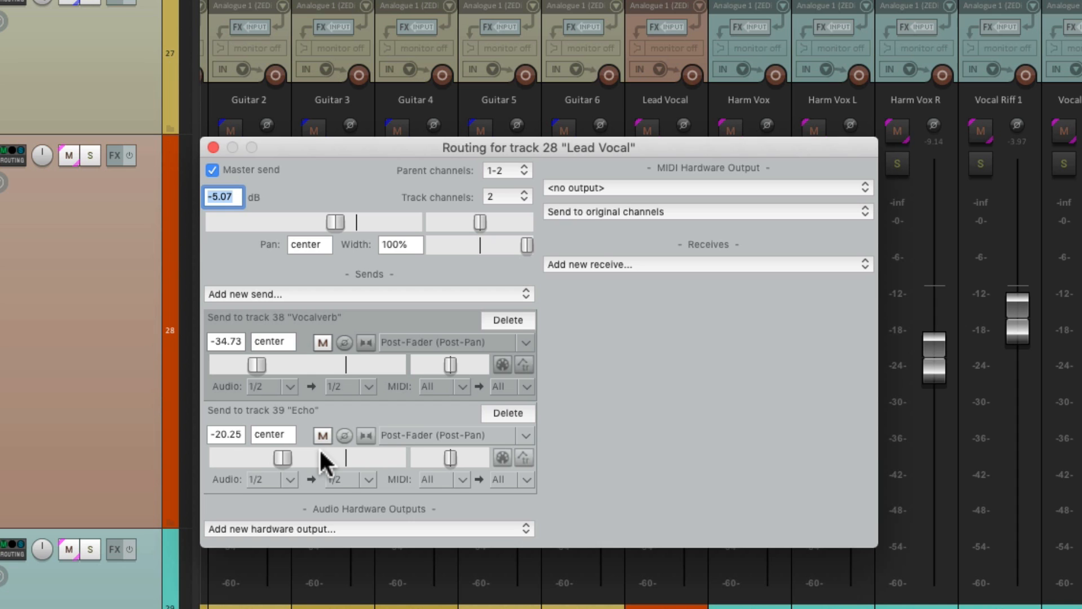
left_click(213, 147)
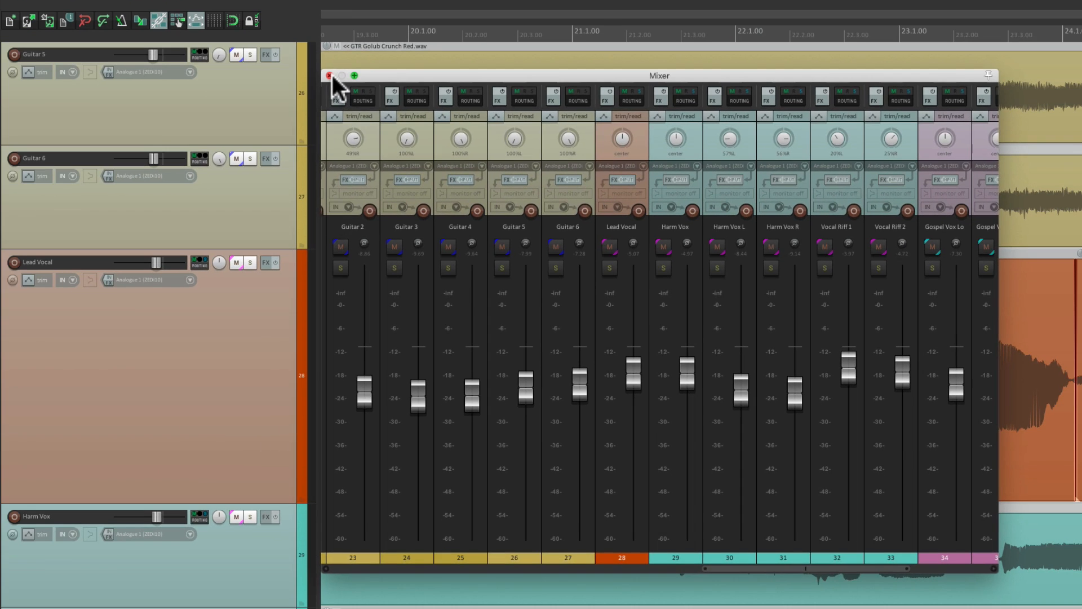
left_click(330, 75)
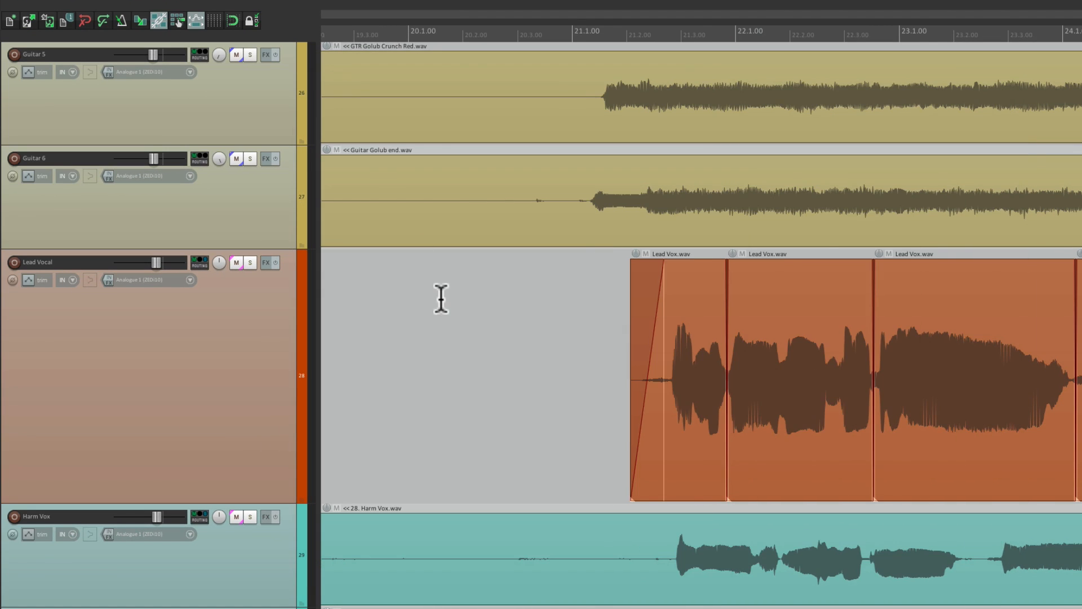
- Lower the first Lead Vox item's volume to -0.70 dB with its item volume knob
scroll(440, 297, "right", 5)
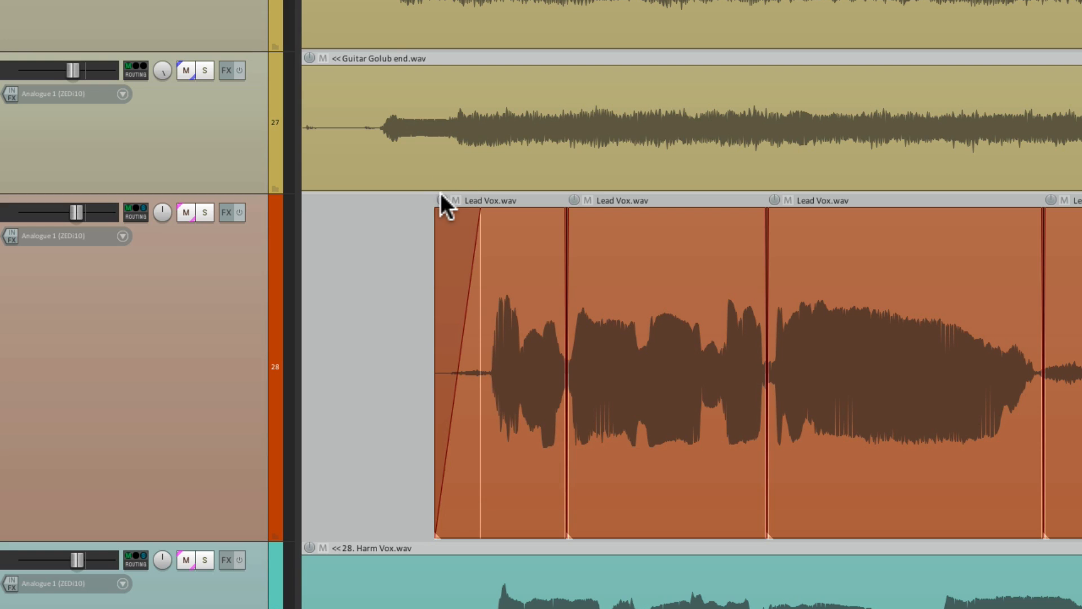
mouse_move(441, 196)
left_mouse_down()
mouse_move(428, 297)
mouse_move(428, 212)
mouse_move(459, 200)
left_mouse_up()
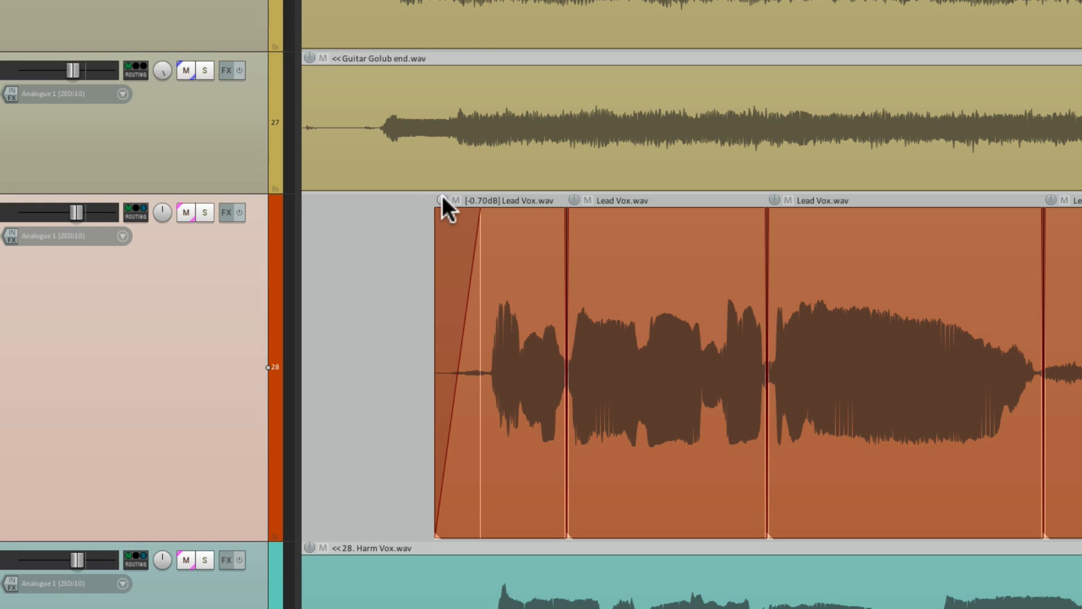
- Choose Knob as the item volume control in the media appearance preferences and accept the settings
key("super+comma")
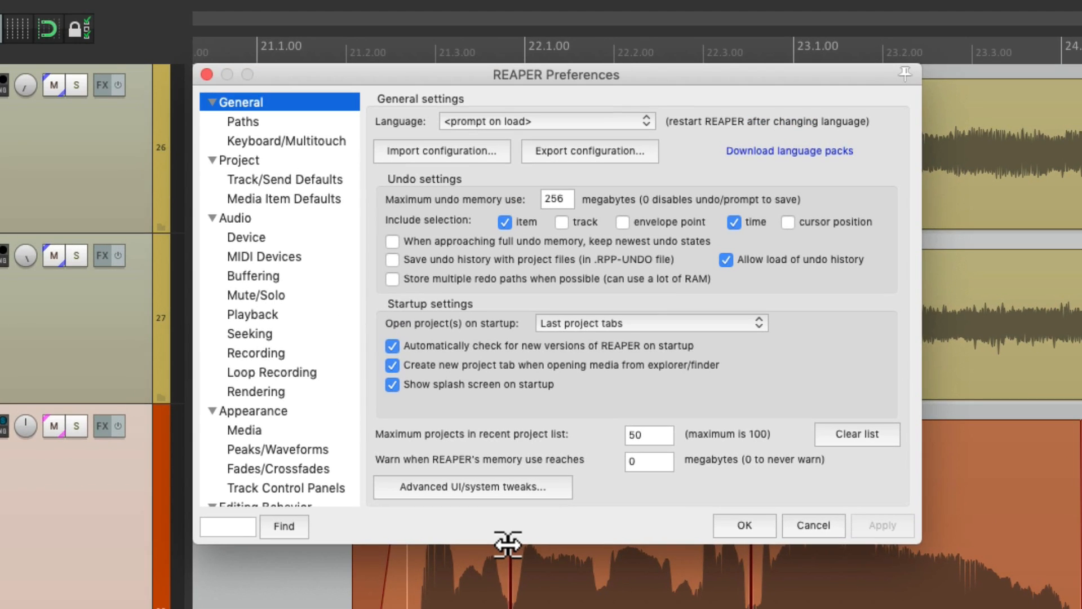
scroll(310, 237, "down", 5)
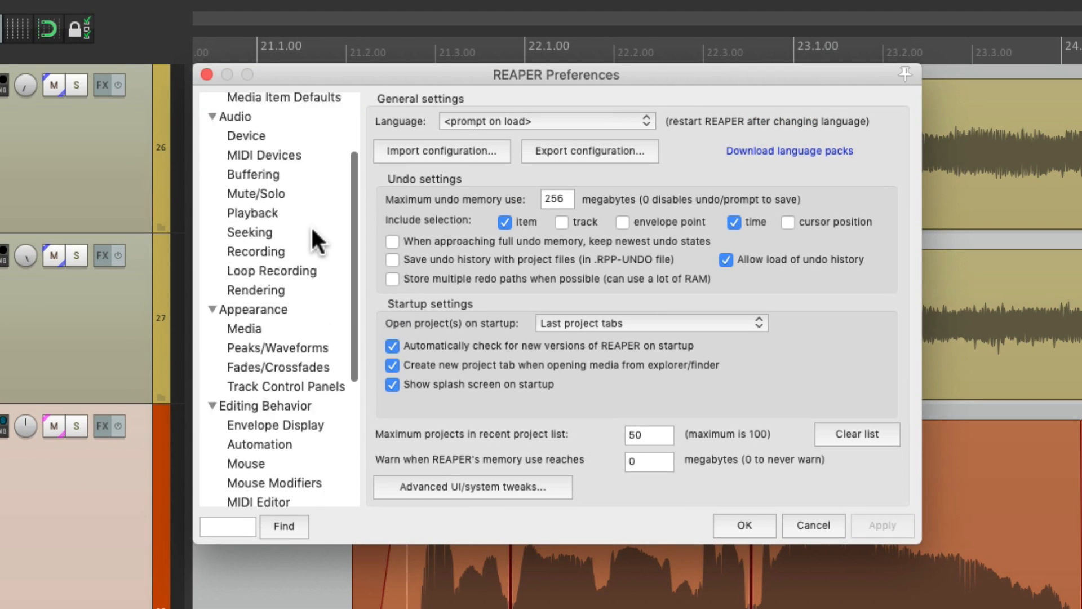
left_click(301, 241)
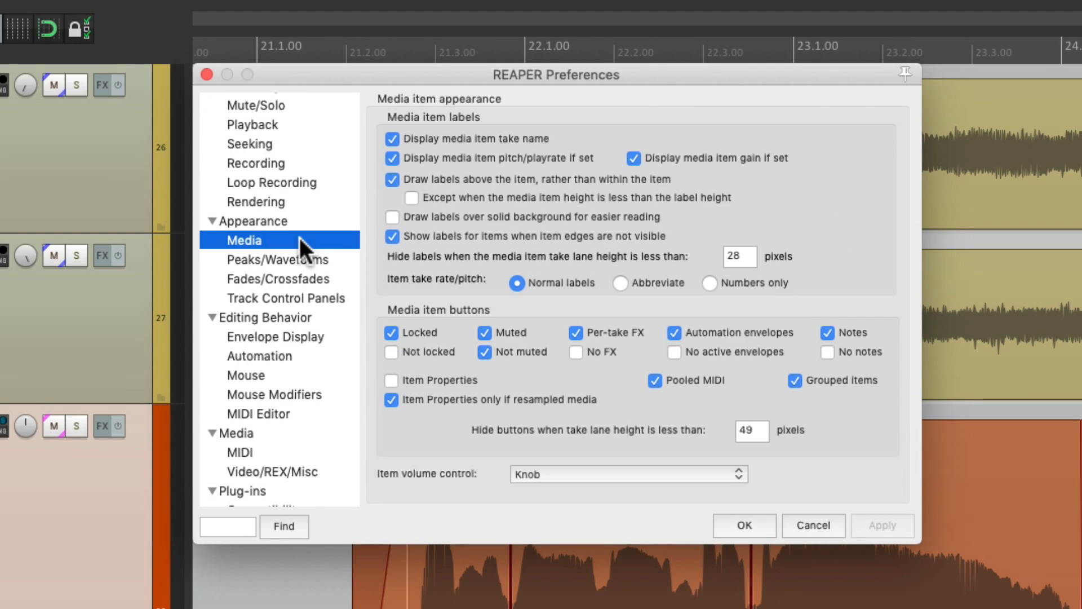
left_click(556, 474)
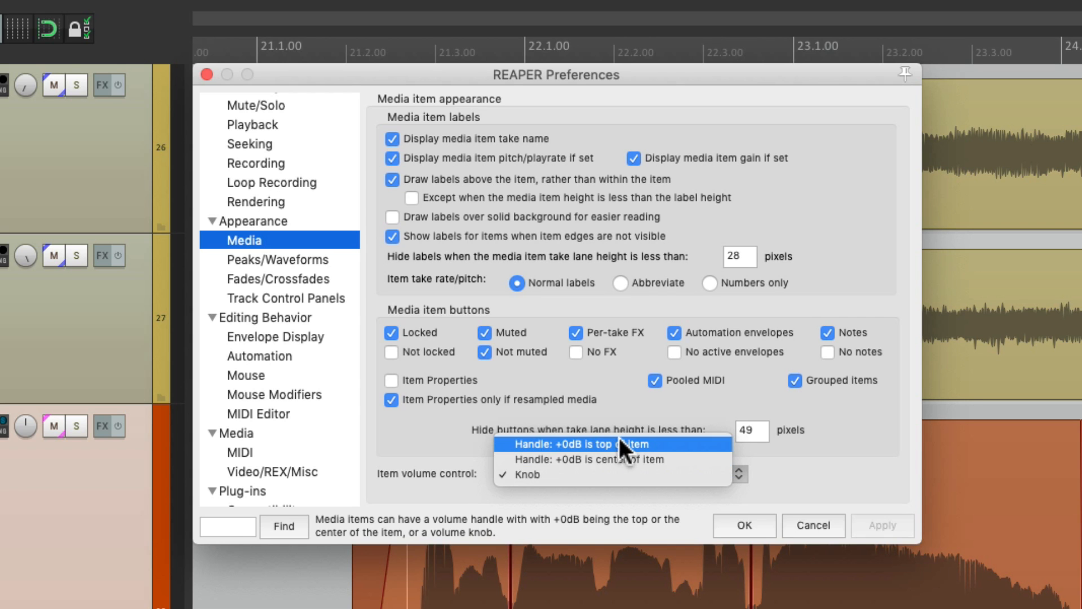
left_click(603, 472)
left_click(735, 524)
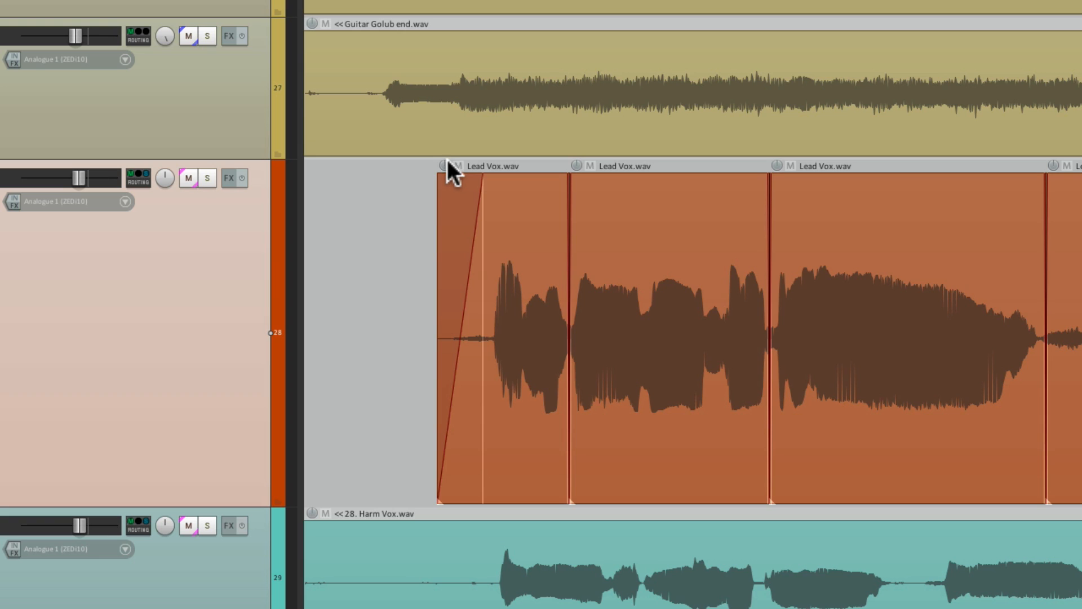
- Raise the first Lead Vox item's volume to +3.00 dB with its knob, and reset it to default
mouse_move(444, 165)
left_mouse_down()
mouse_move(428, 217)
mouse_move(430, 149)
left_mouse_up()
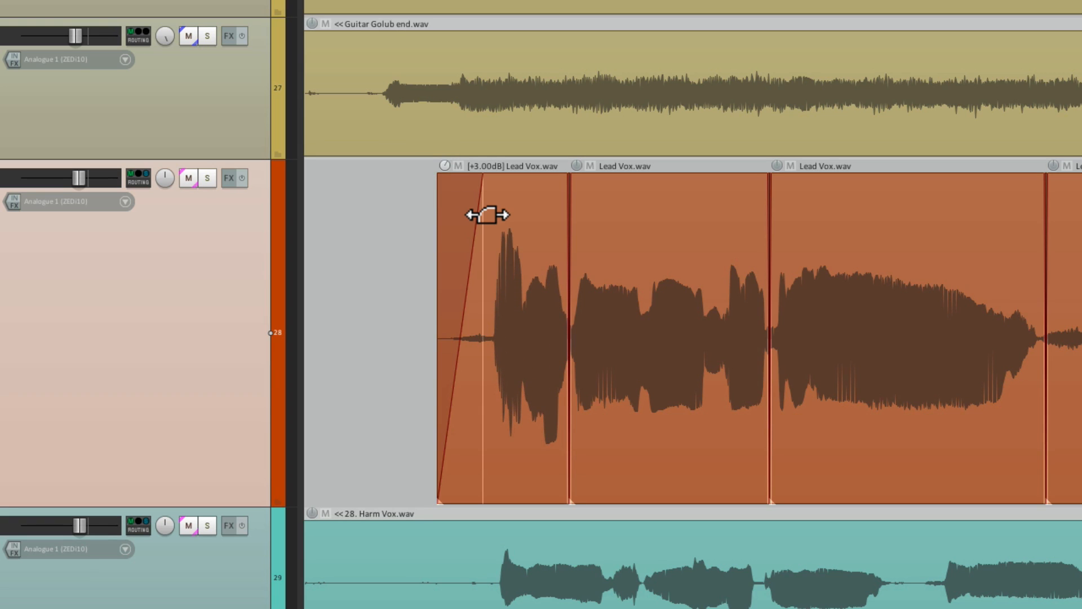
double_click(445, 165)
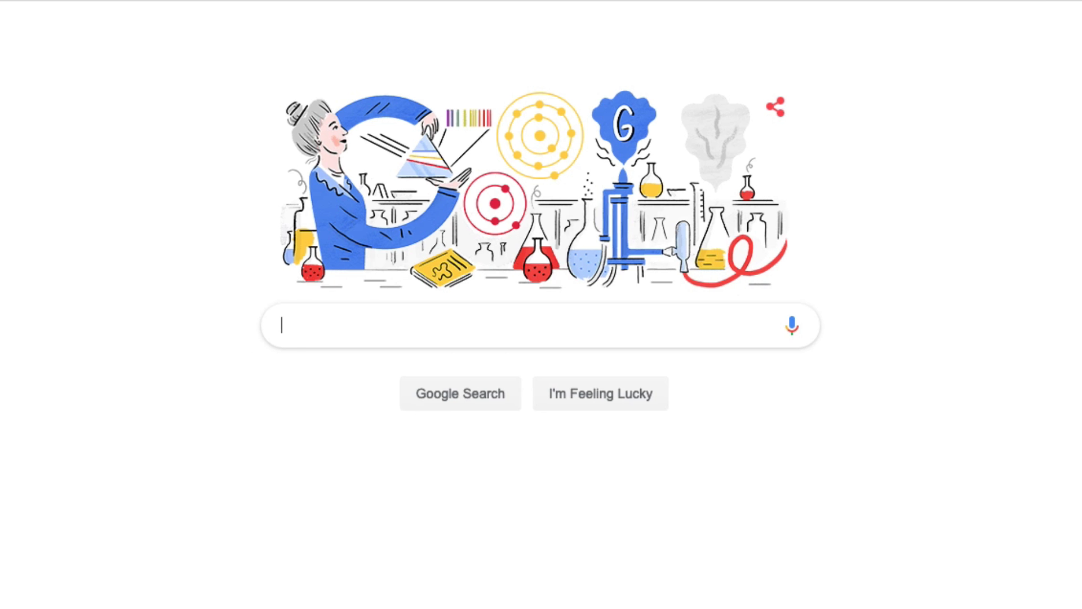
- Switch to the web browser, search Google for "reaper stash" and open the REAPER Stash site
type("reaper stash")
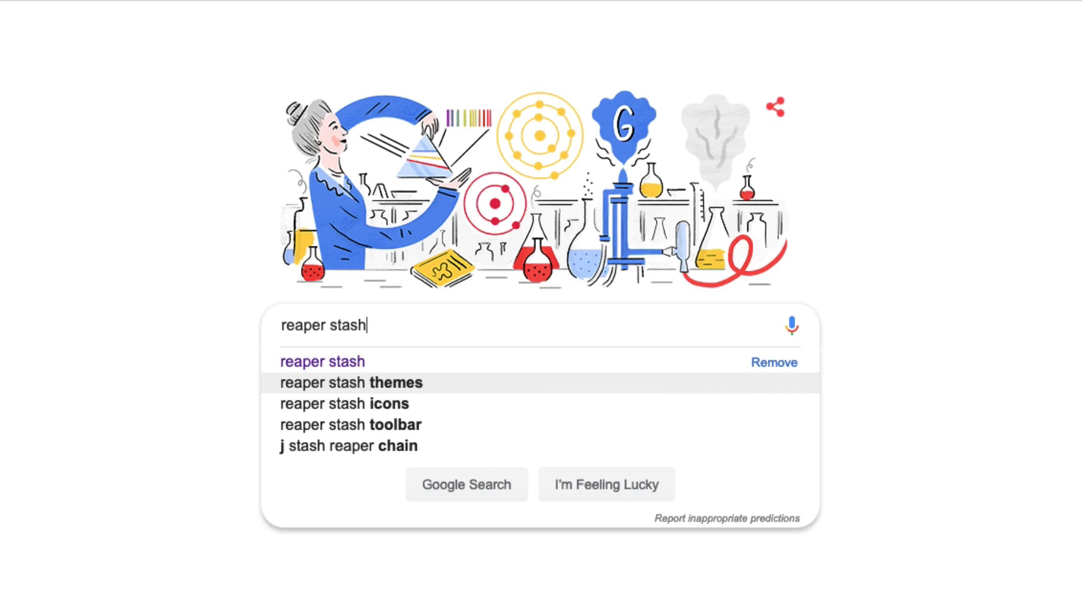
key("Return")
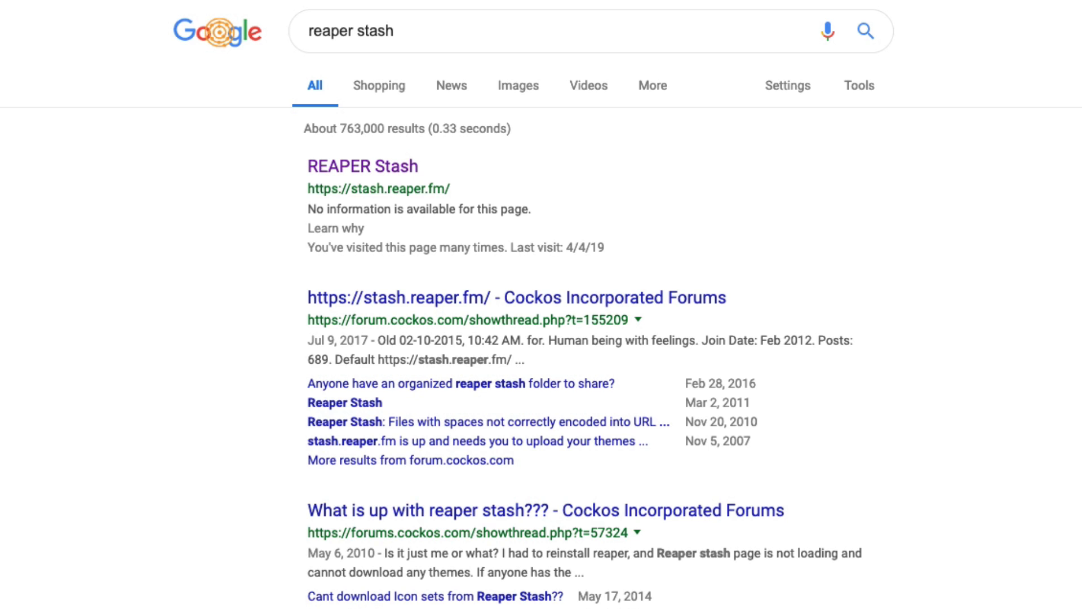
left_click(413, 179)
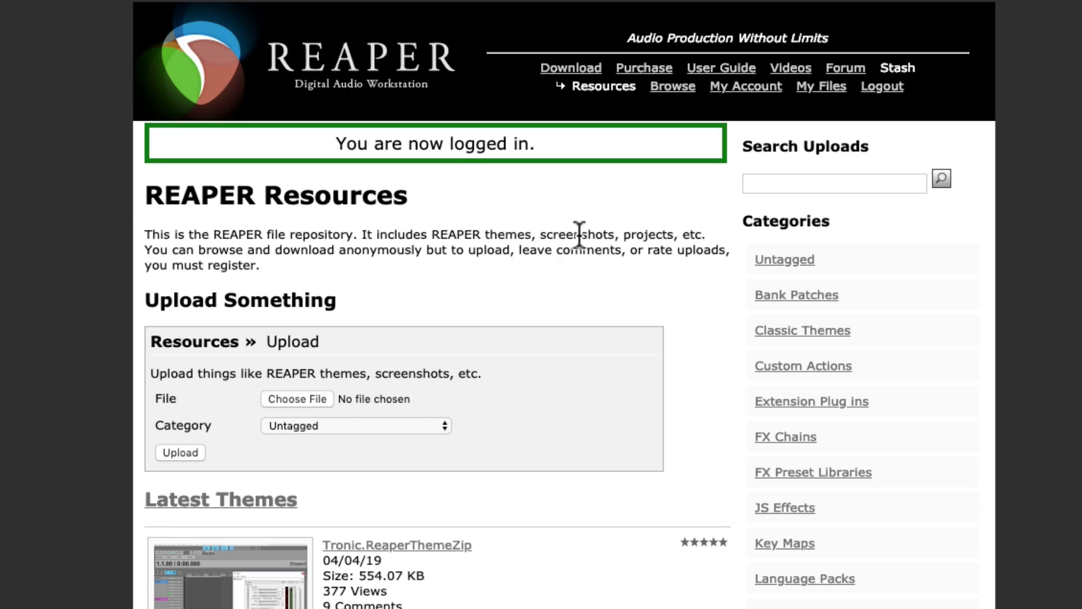
- Search the Stash uploads for "item volume mousewheel" and download Item_Volume_Mousewheel.eel
left_click(818, 184)
type("item volume mousewheel")
key("Return")
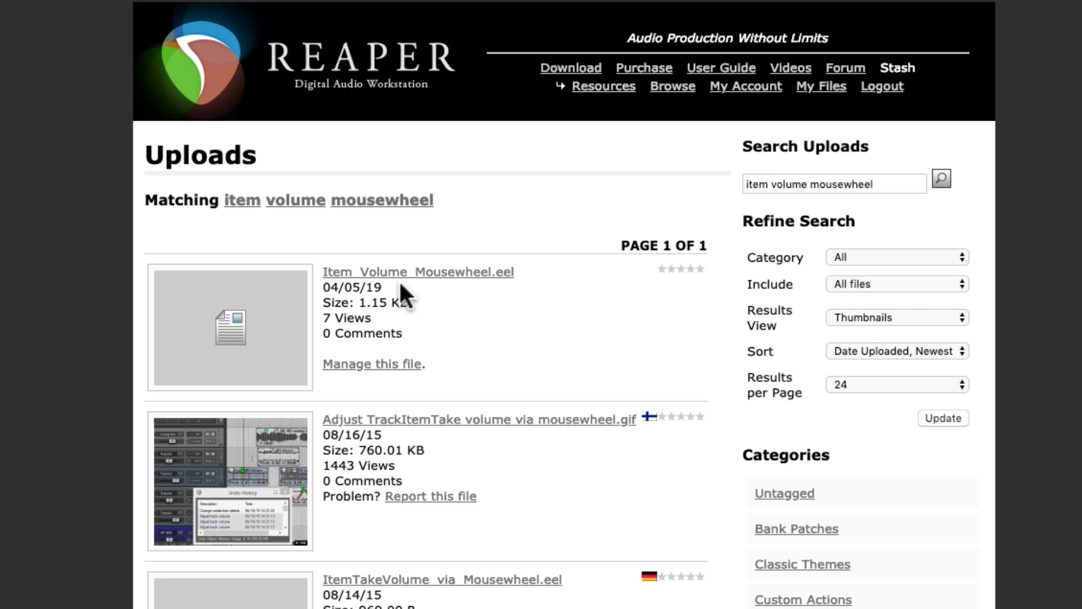
left_click(461, 272)
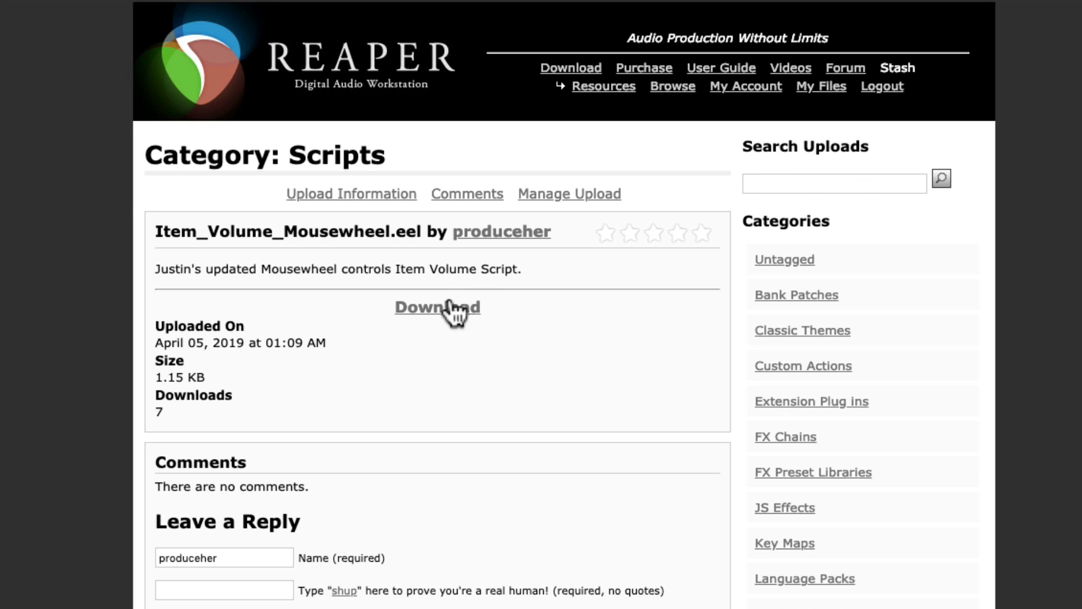
left_click(445, 310)
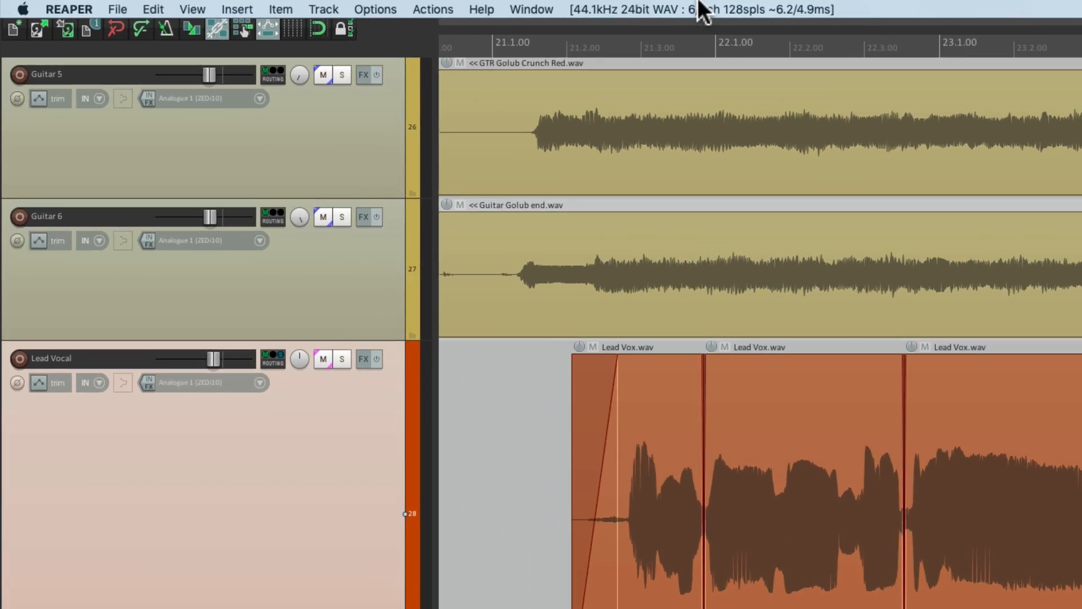
- Show the REAPER resource folder in Finder and move Item_Volume_Mousewheel.eel from Downloads into its Scripts folder
left_click(375, 9)
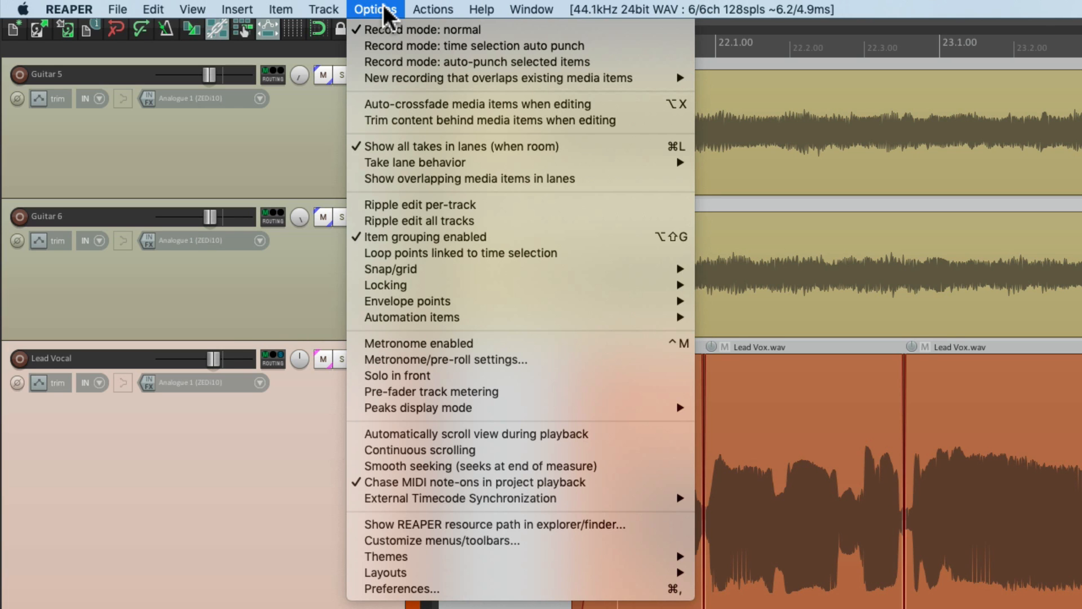
left_click(355, 526)
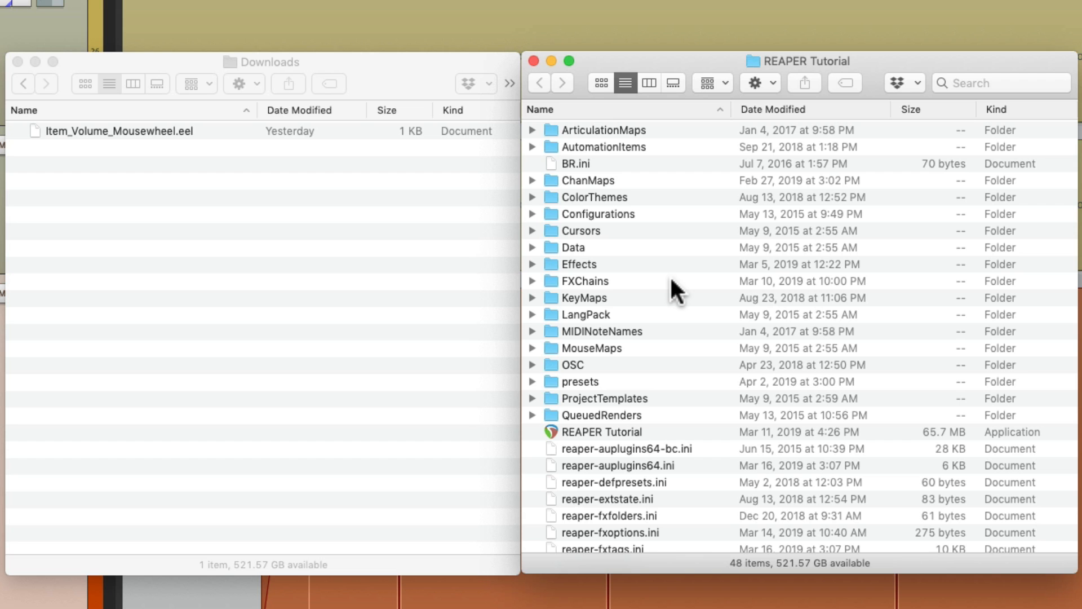
scroll(670, 279, "down", 10)
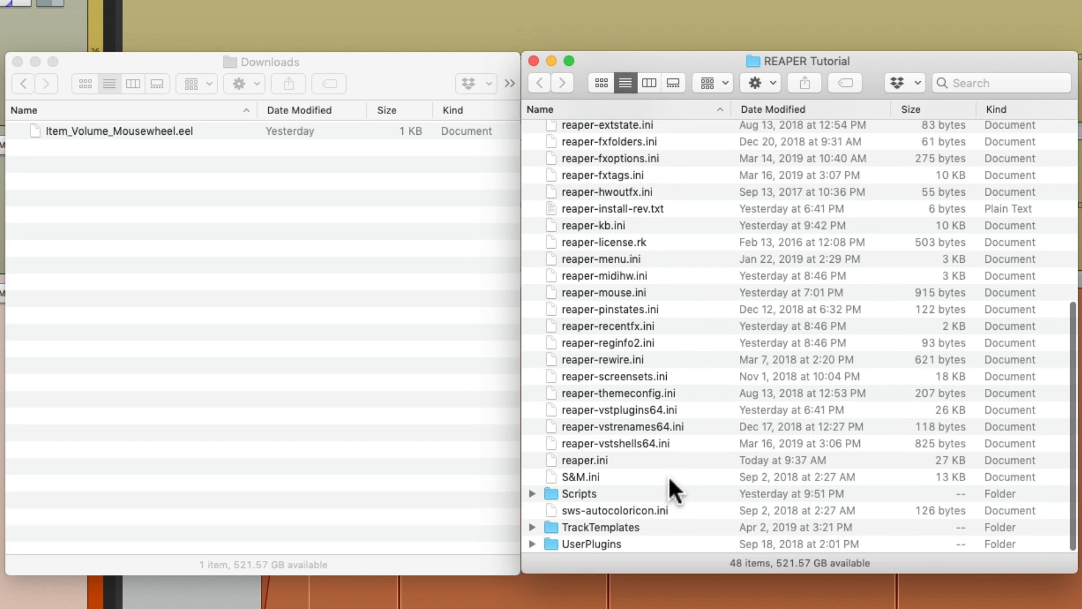
double_click(581, 492)
left_click(278, 271)
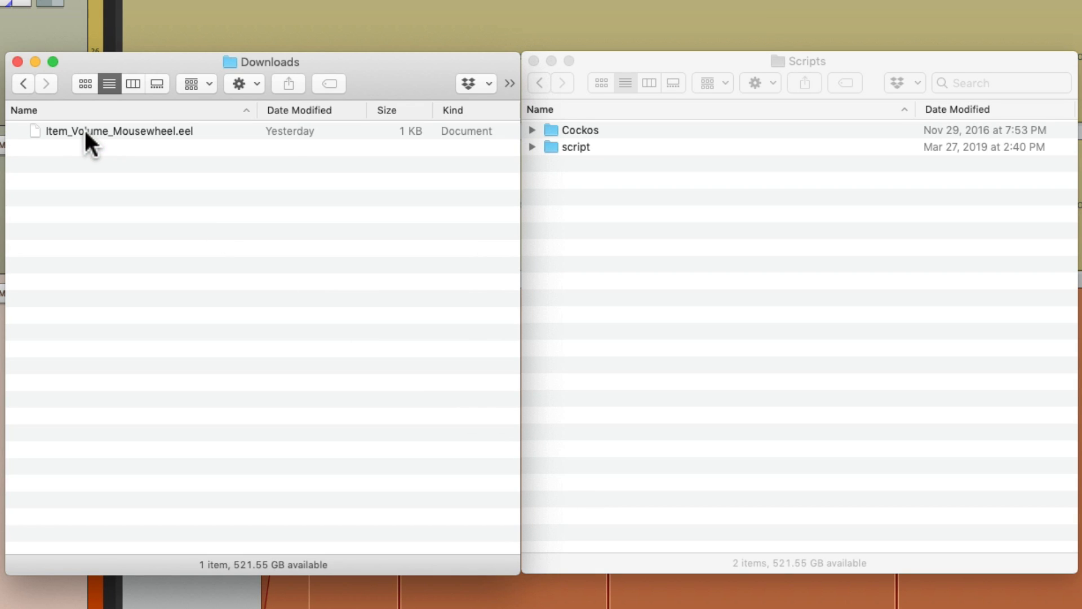
left_click_drag(86, 133, 565, 239)
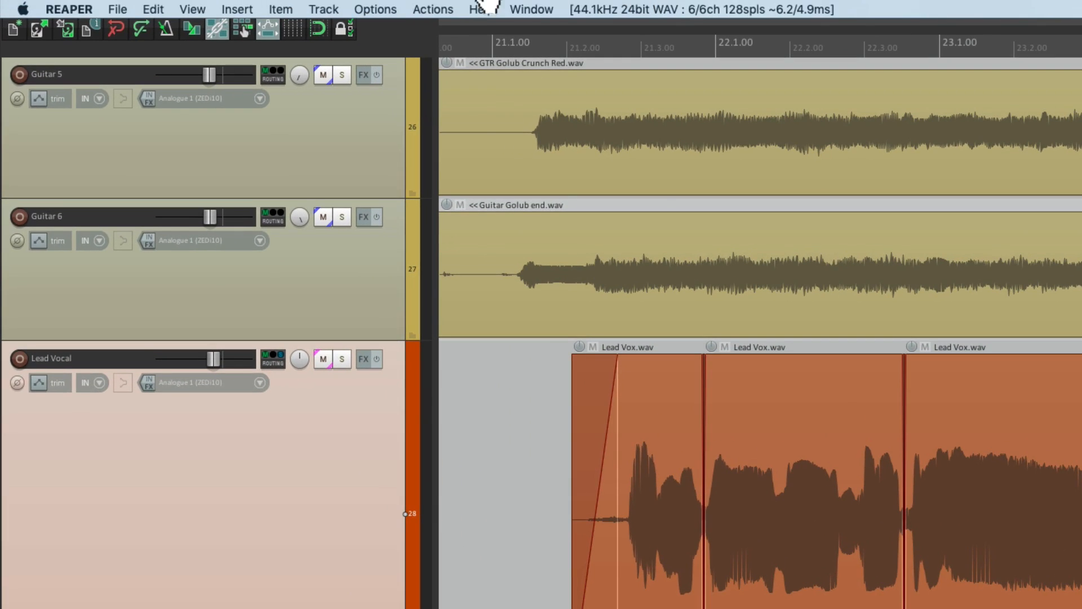
- Load the ReaScript Item_Volume_Mousewheel.eel from the Scripts folder into the action list and select it there
left_click(435, 10)
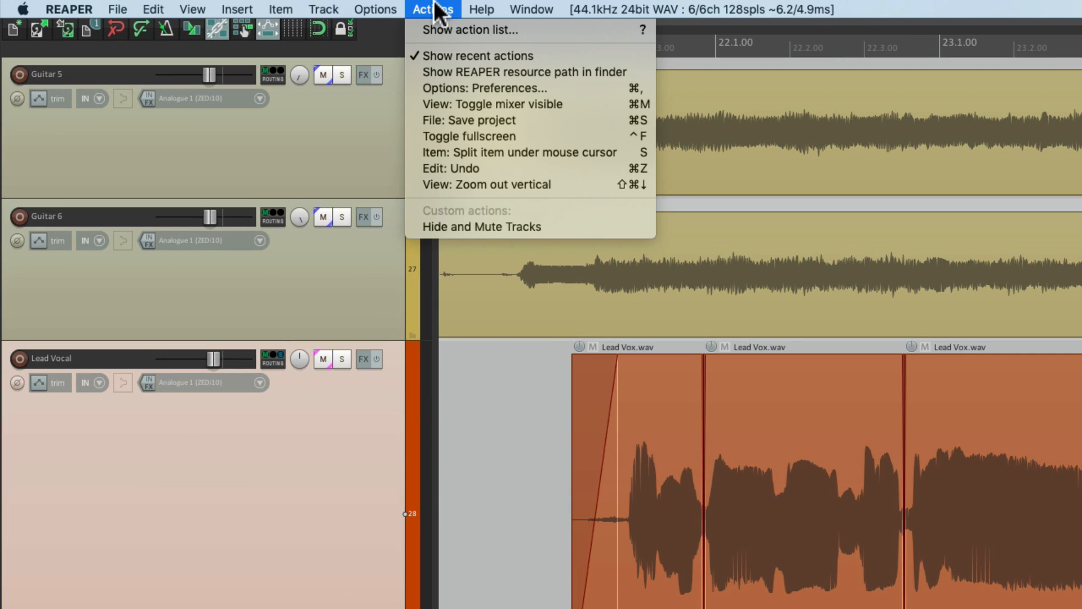
left_click(410, 30)
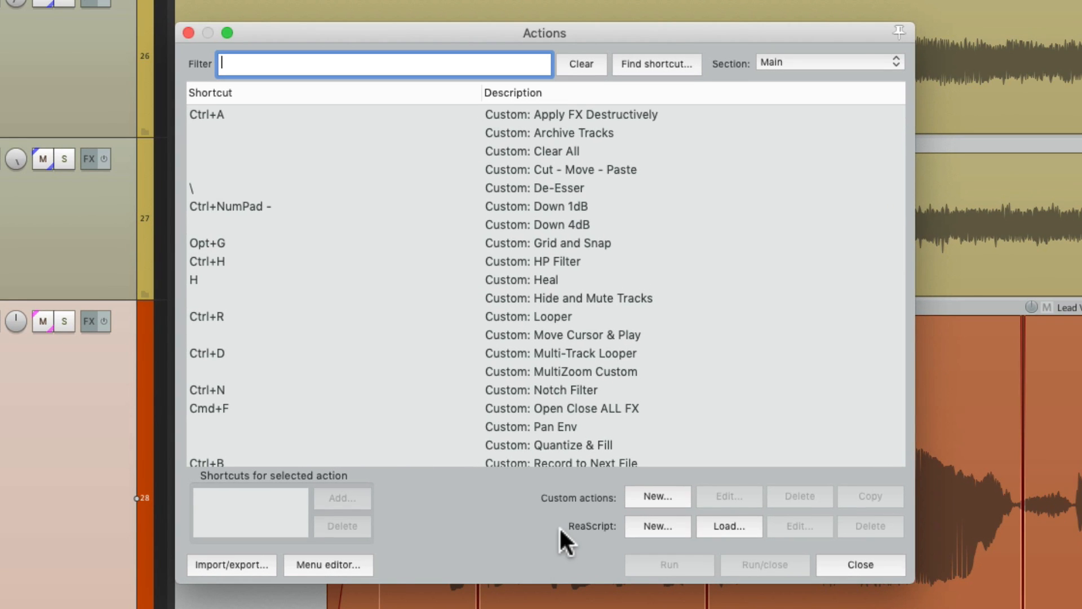
left_click(706, 521)
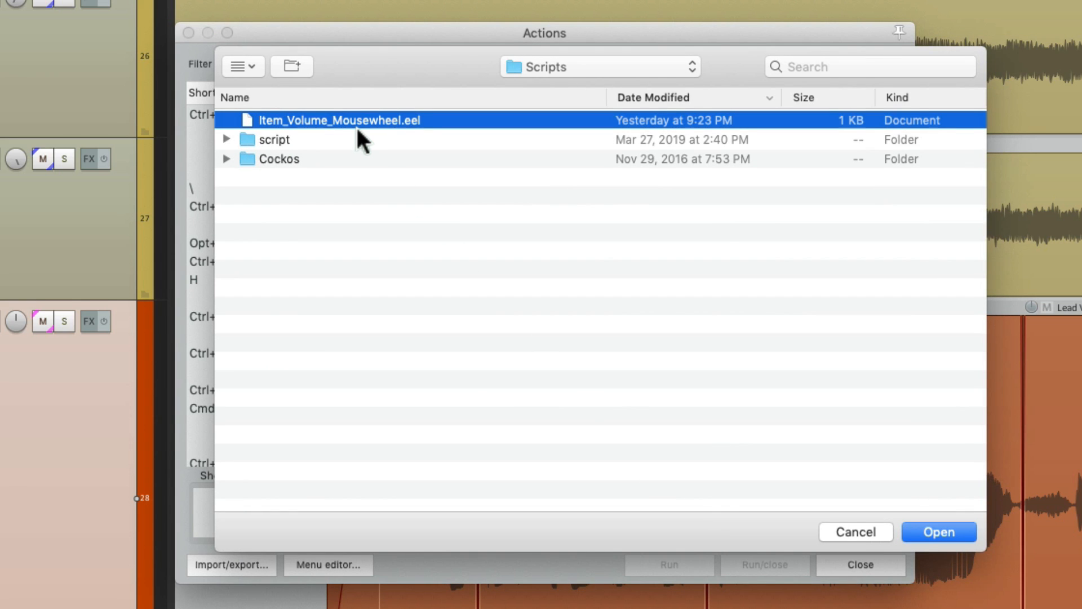
double_click(453, 118)
scroll(401, 280, "down", 3)
left_click(545, 302)
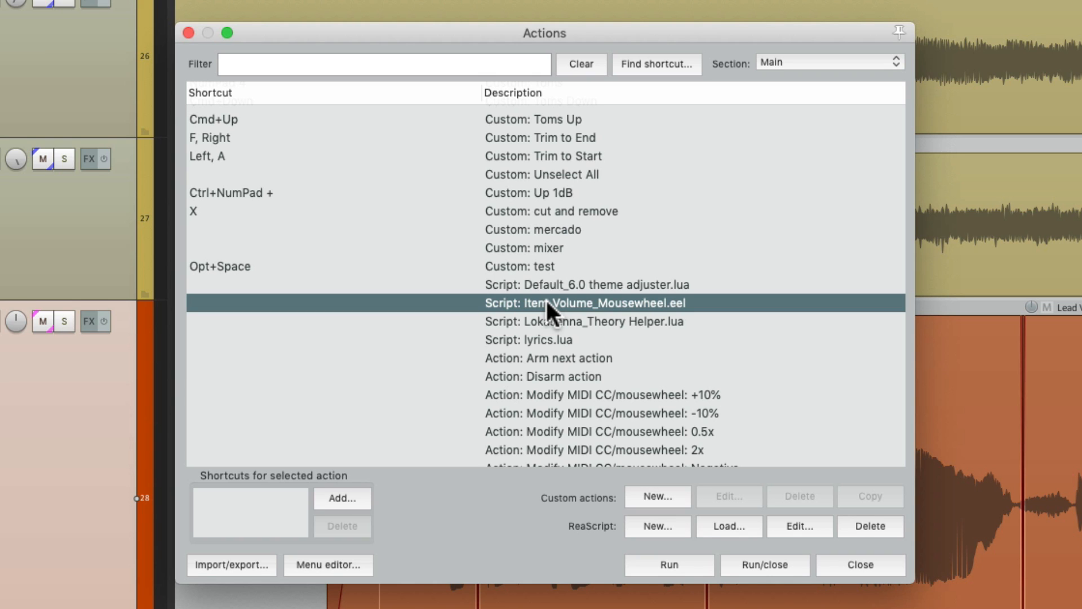
- Try to assign the plain mousewheel as the script's shortcut, and decline overriding the existing mapping
left_click(341, 496)
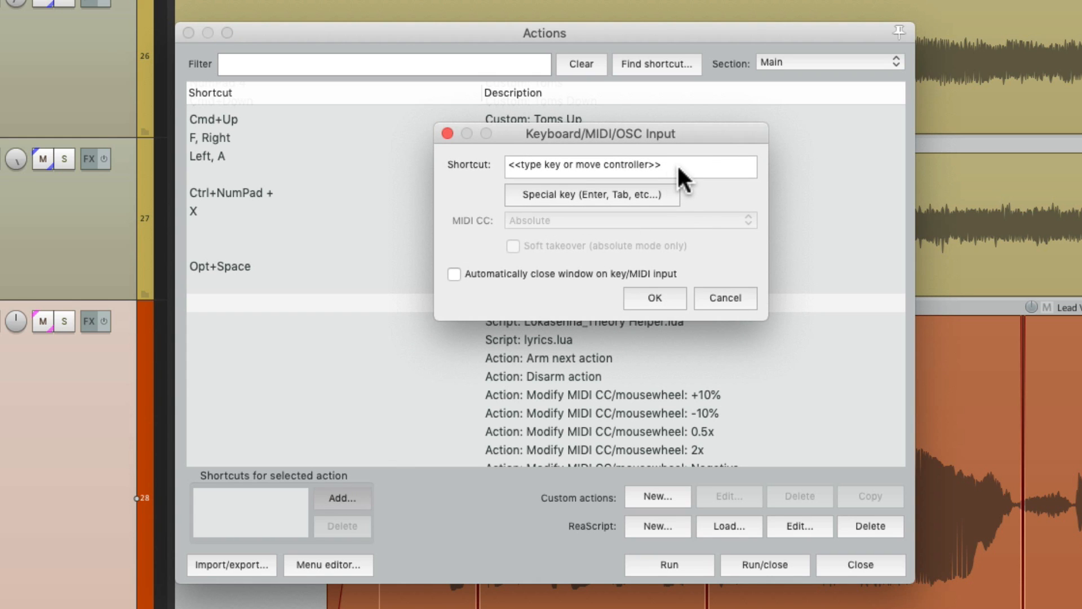
scroll(677, 164, "down", 1)
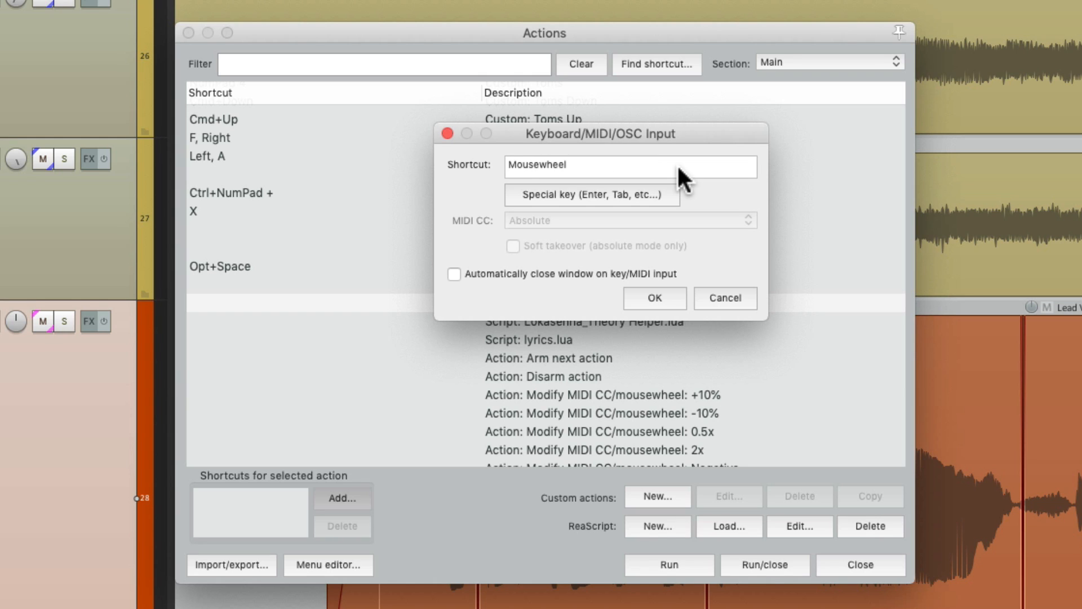
left_click(654, 298)
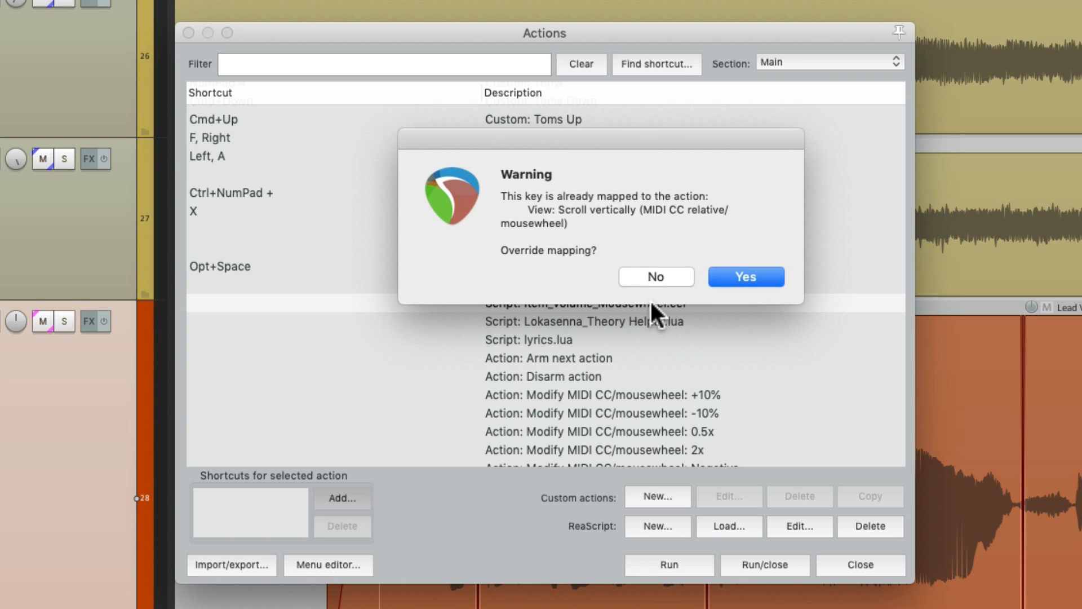
left_click(654, 275)
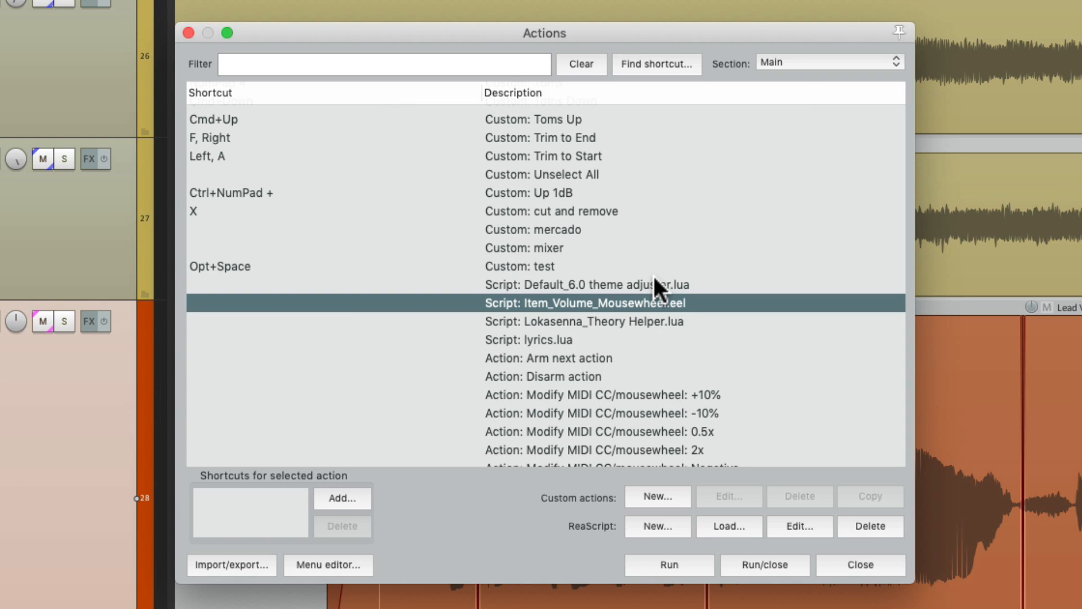
- Assign Cmd+Opt+Control+Mousewheel as the shortcut for Item_Volume_Mousewheel.eel and close the action list
left_click(346, 497)
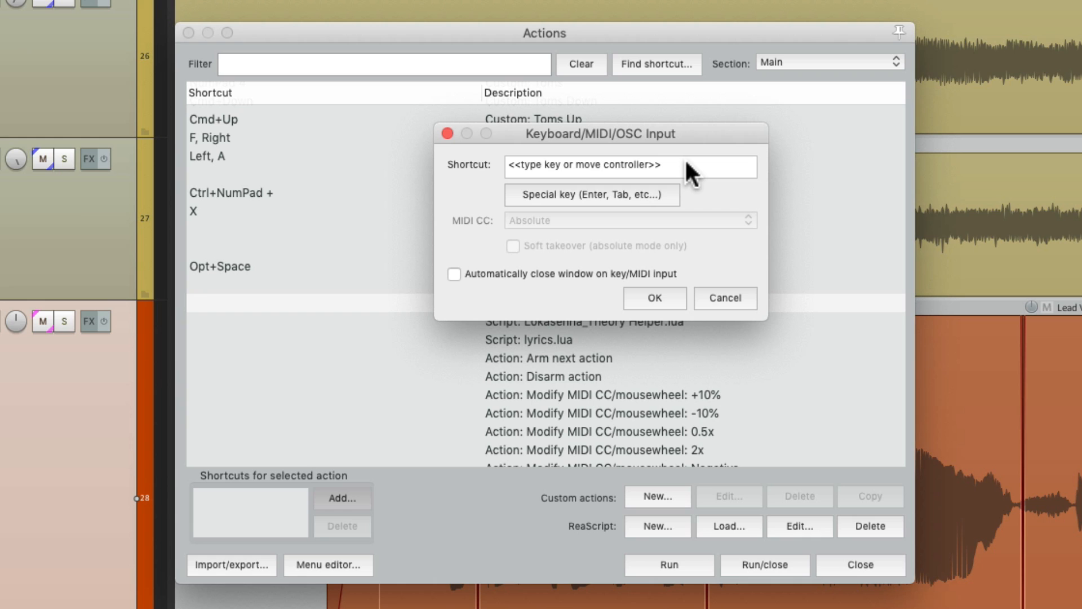
scroll(686, 161, "down", 1, "ctrl+alt+super")
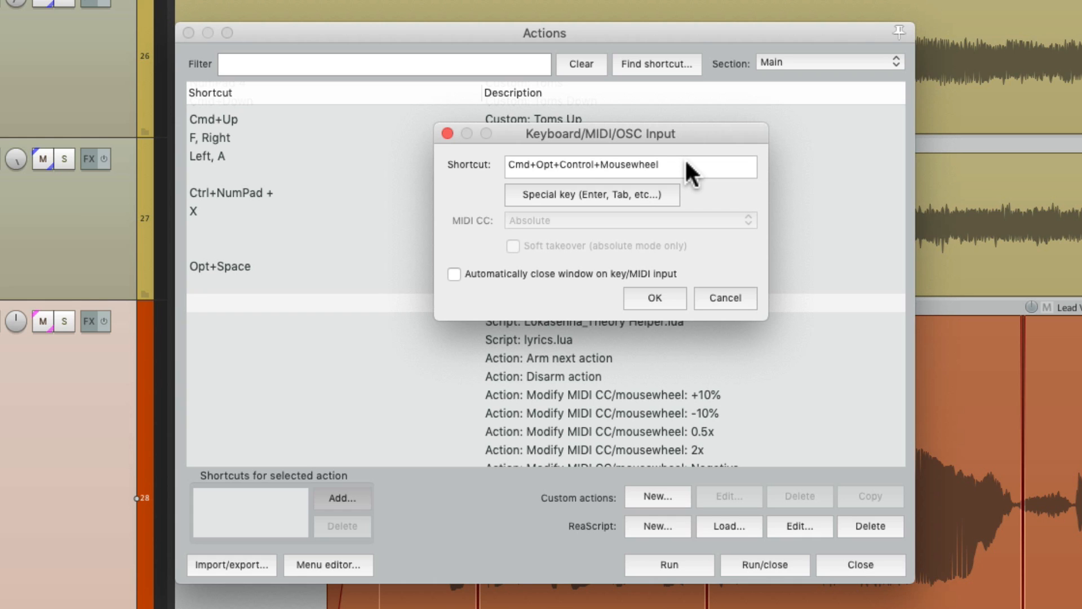
left_click(648, 288)
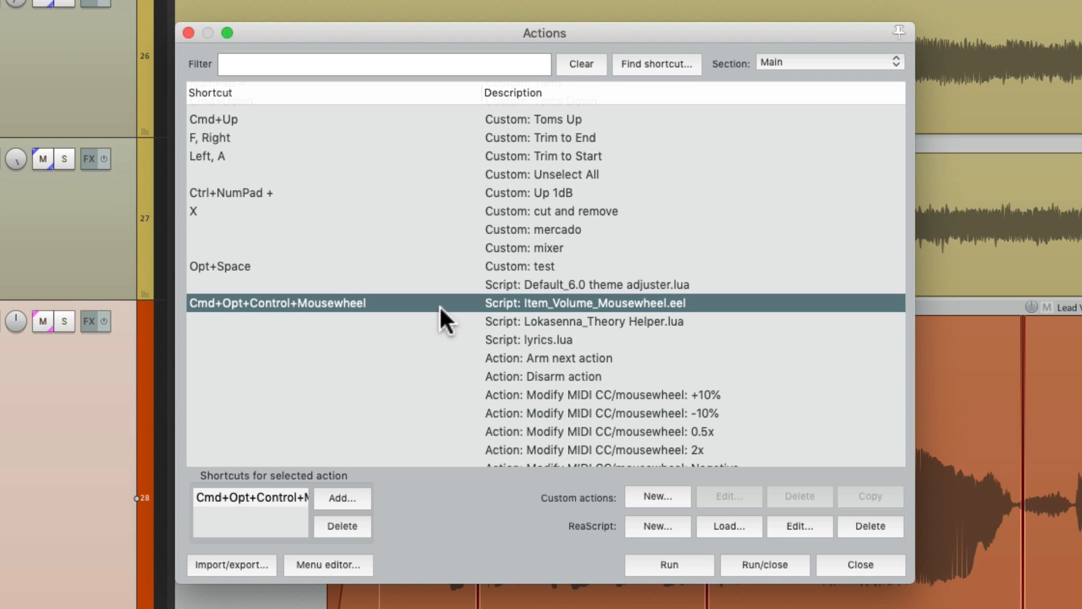
left_click(189, 33)
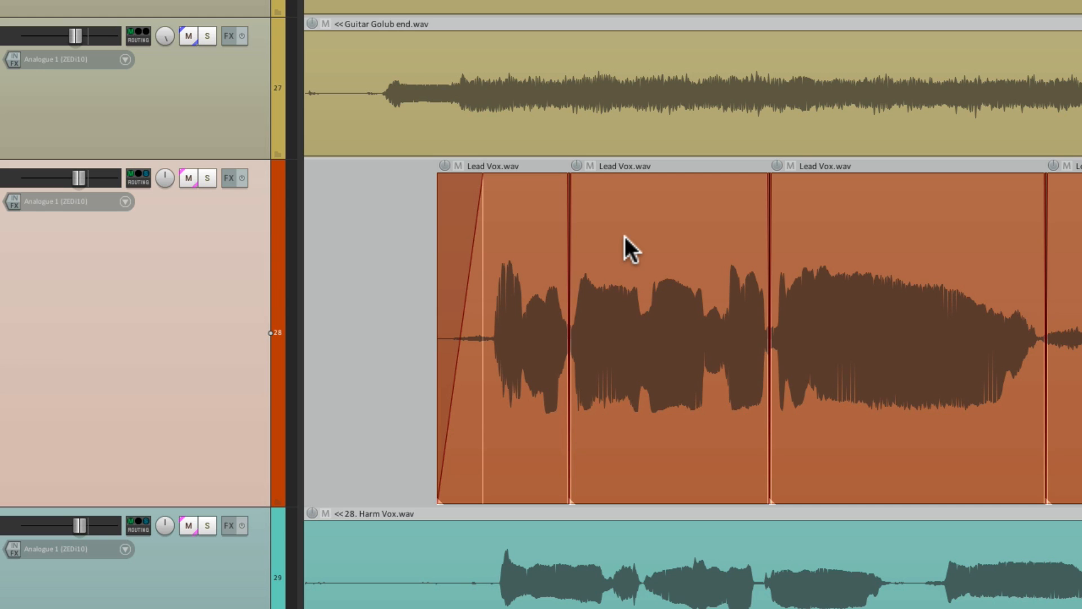
- Select the second Lead Vox item and set its volume to +1.50 dB with the mousewheel script
left_click(625, 235)
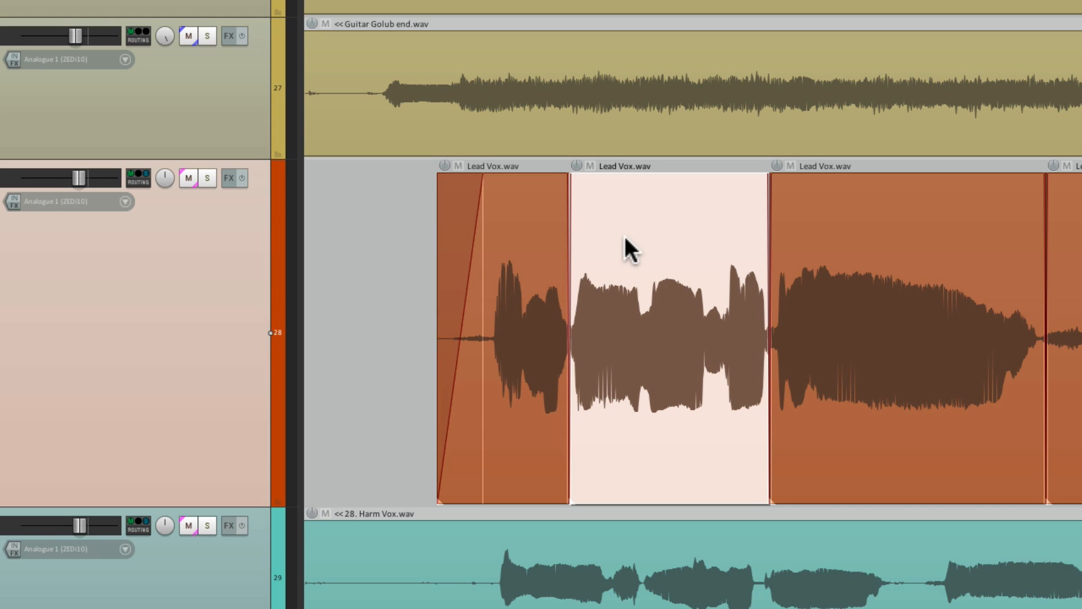
scroll(637, 234, "down", 6)
scroll(637, 234, "up", 7)
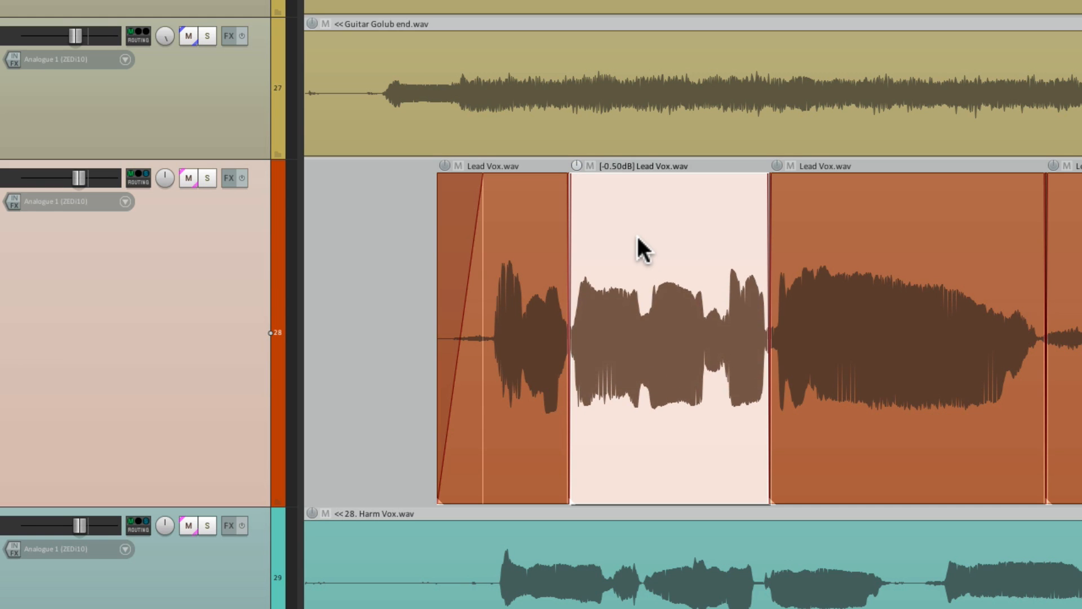
scroll(636, 234, "down", 3)
scroll(637, 234, "up", 5)
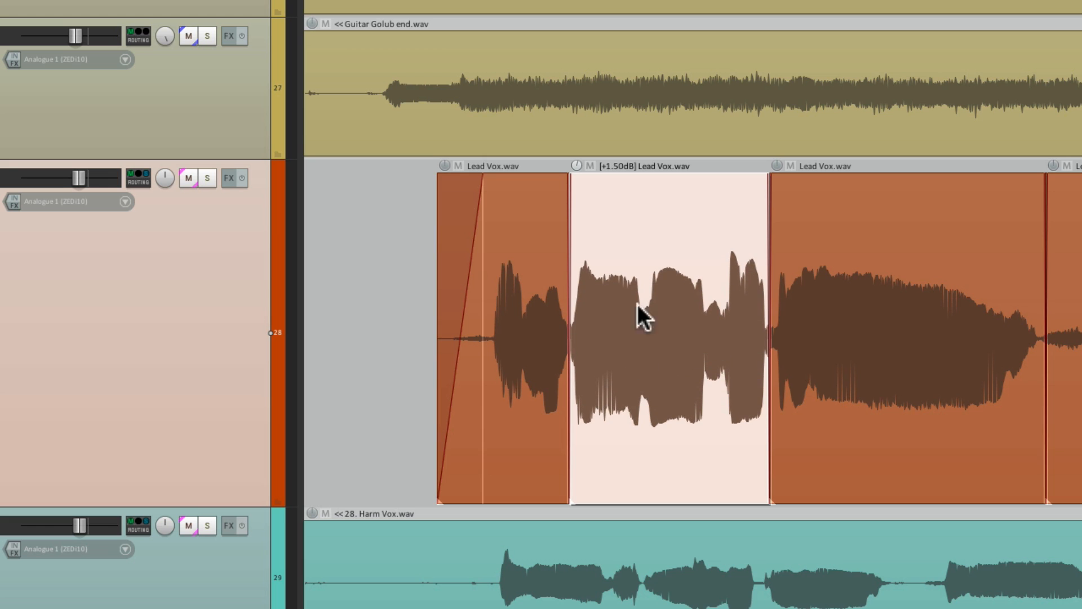
- Select the third Lead Vox item and set its volume to -1.00 dB with the mousewheel script
scroll(638, 354, "up", 3)
scroll(688, 282, "right", 5)
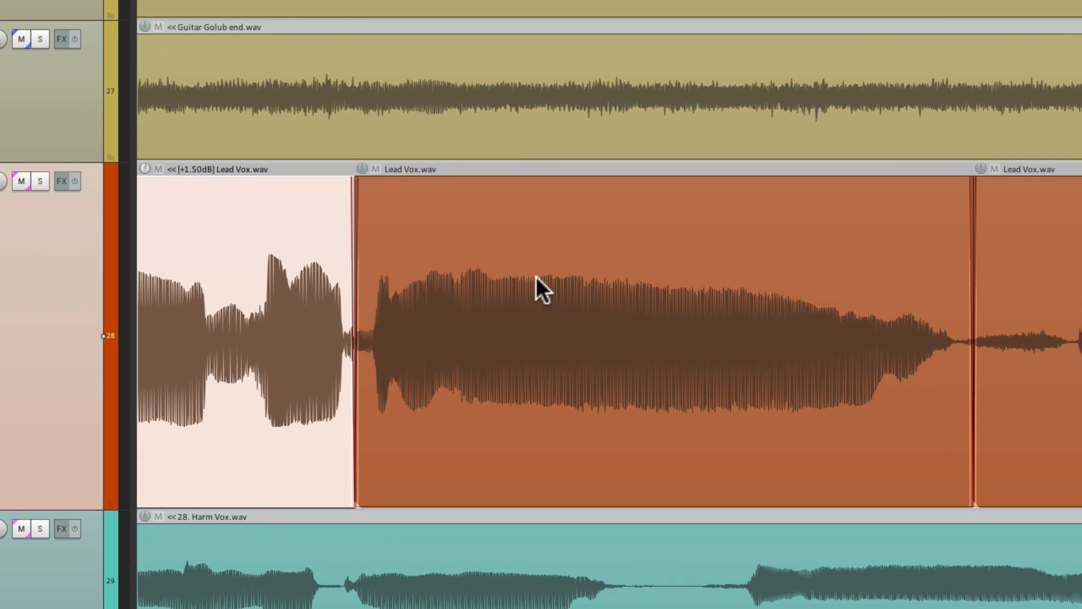
left_click(588, 266)
scroll(584, 239, "down", 9)
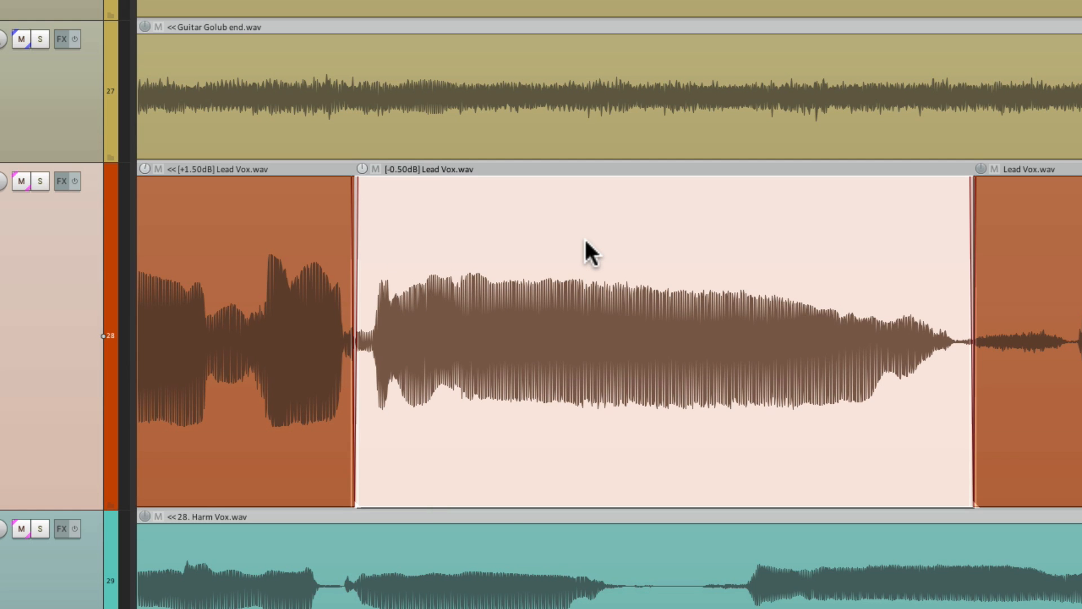
scroll(583, 239, "up", 7)
- Select the fourth Lead Vox item and set its volume to +0.50 dB with the mousewheel script
scroll(620, 325, "right", 2)
scroll(620, 326, "right", 8)
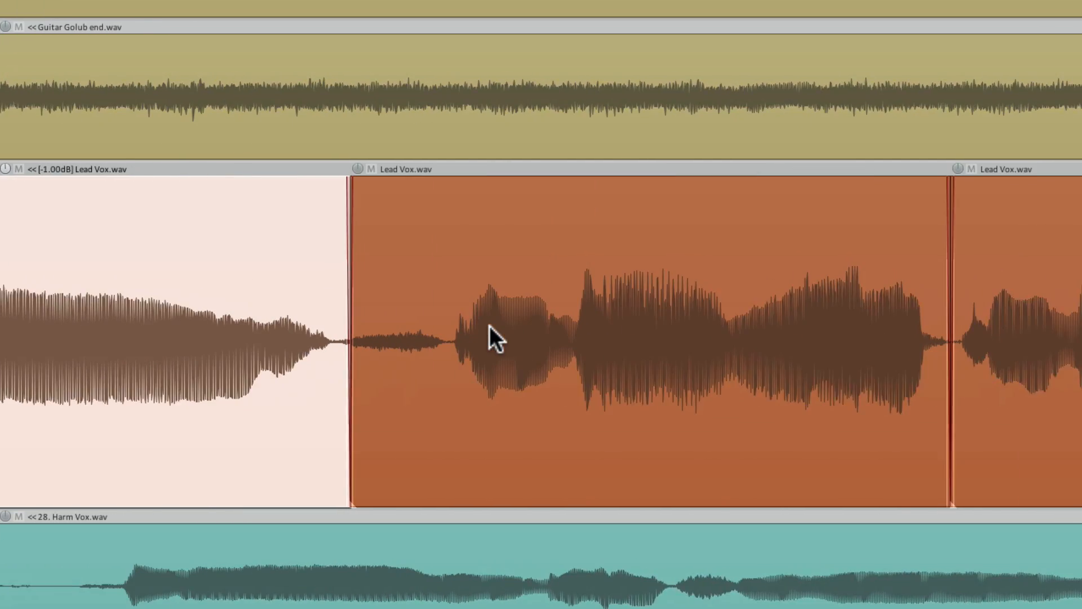
left_click(670, 264)
scroll(676, 263, "down", 3)
scroll(546, 264, "up", 4)
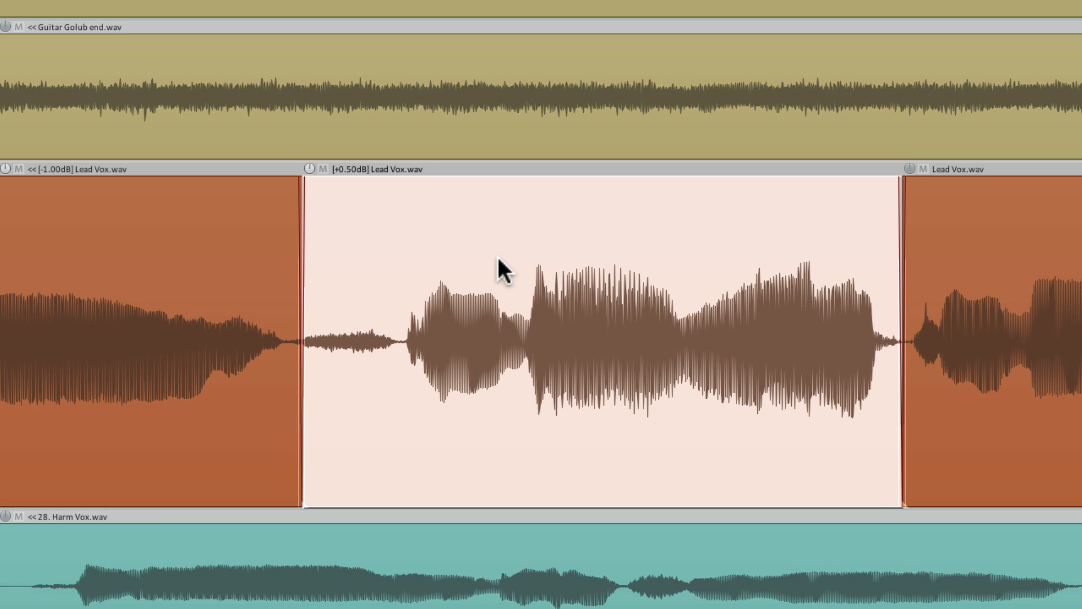
- Start a new custom action, filter for "item under mouse" and add "Item: Select item under mouse cursor" to it
key("shift+slash")
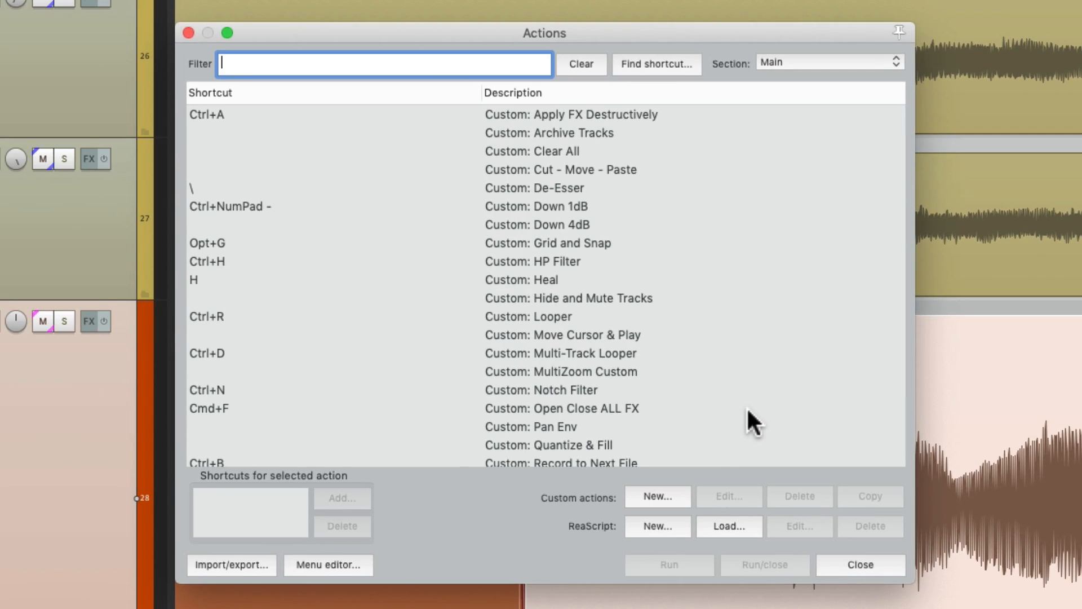
left_click(657, 495)
left_click(489, 55)
type("item under mouse")
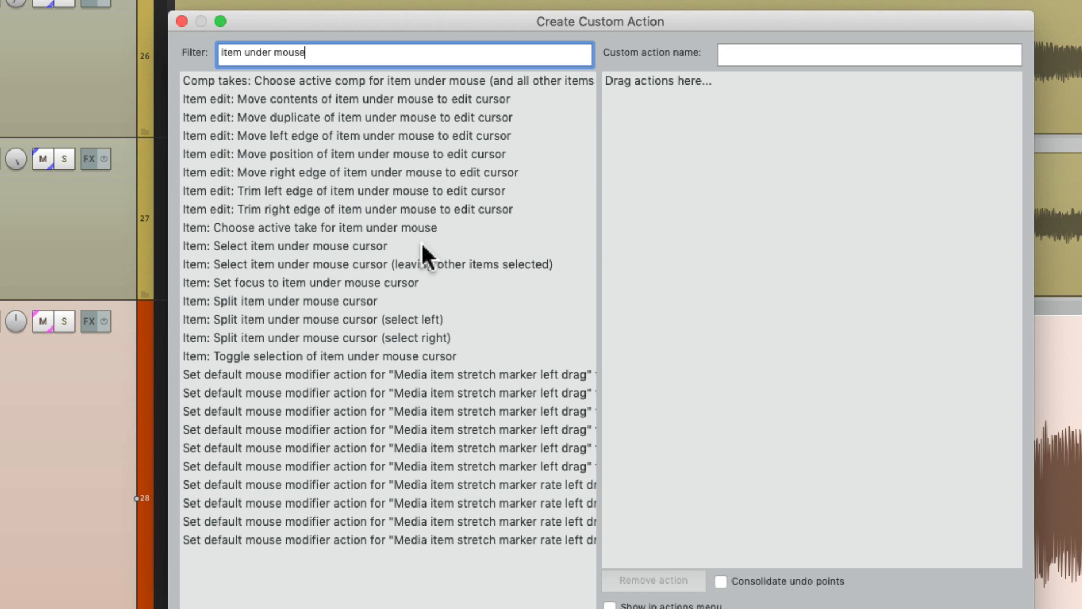
left_click(422, 246)
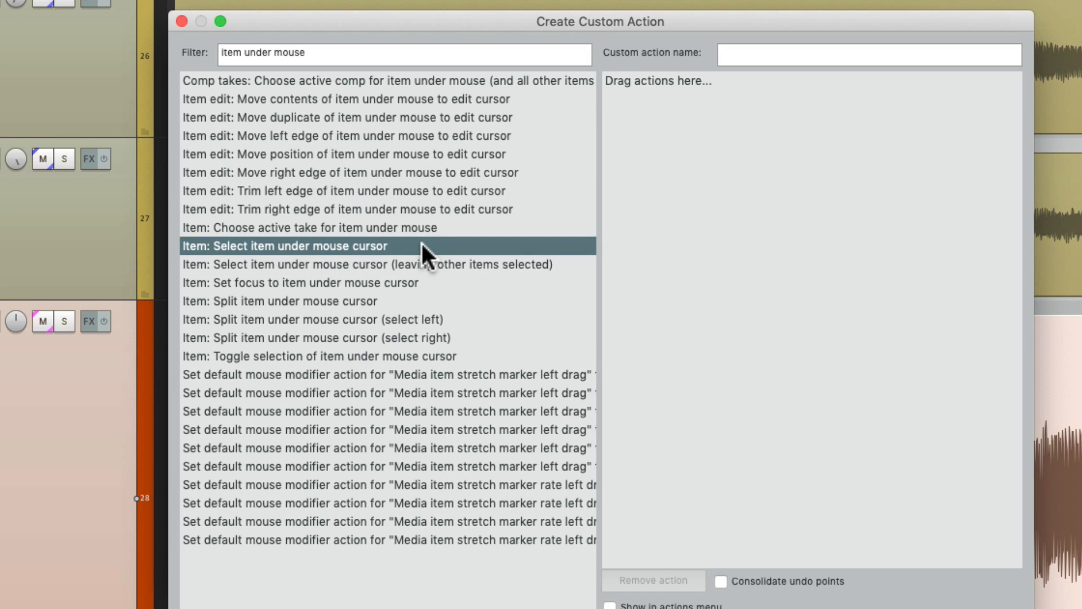
left_click_drag(371, 243, 764, 241)
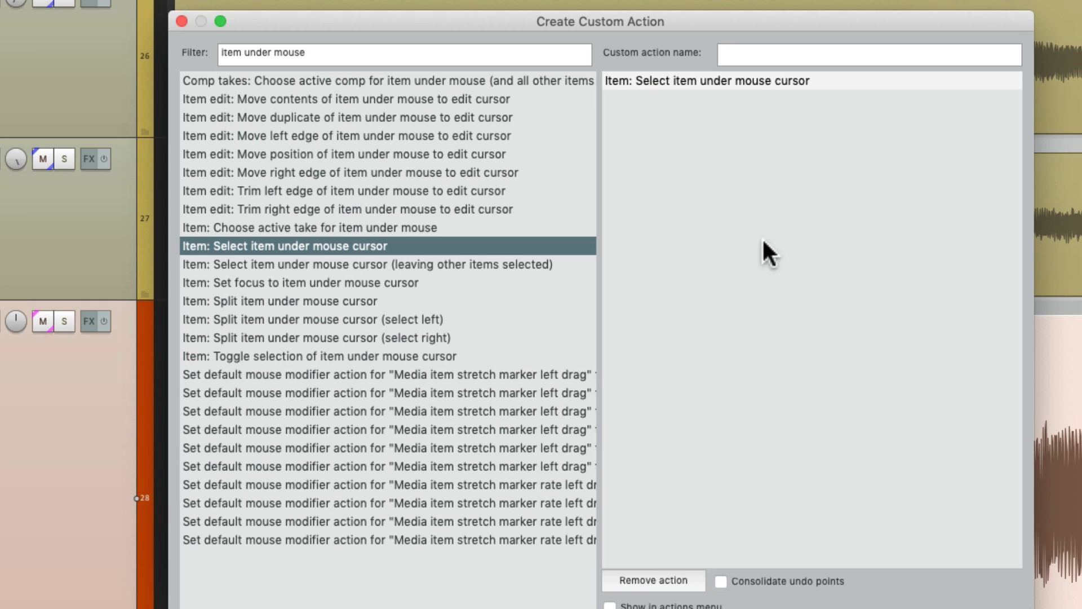
- Filter the actions for "script" and add "Script: Item_Volume_Mousewheel.eel" as the custom action's second entry
left_click(478, 49)
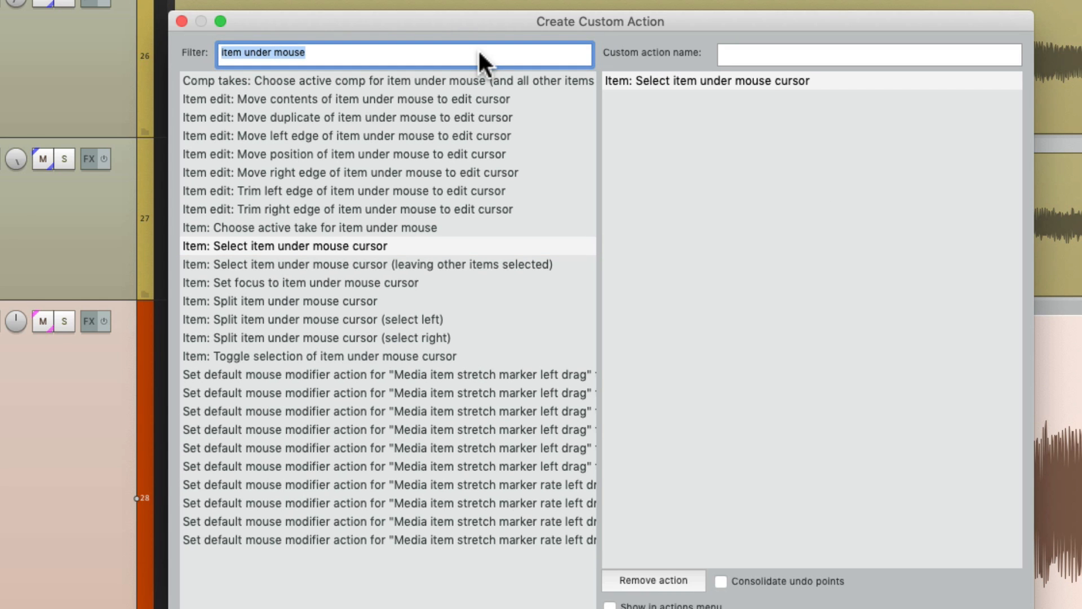
type("script")
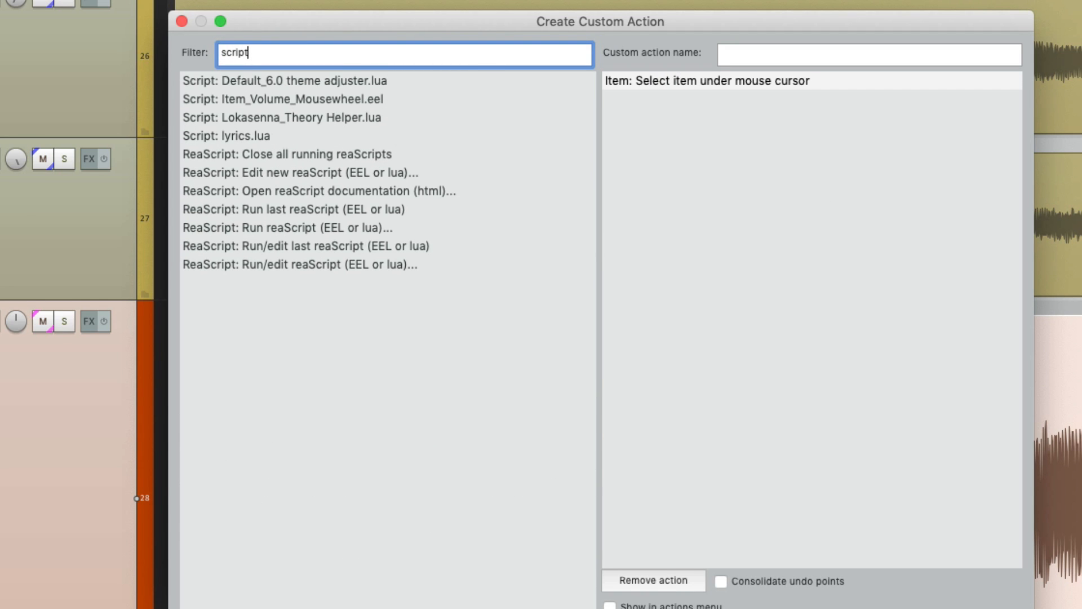
left_click(395, 99)
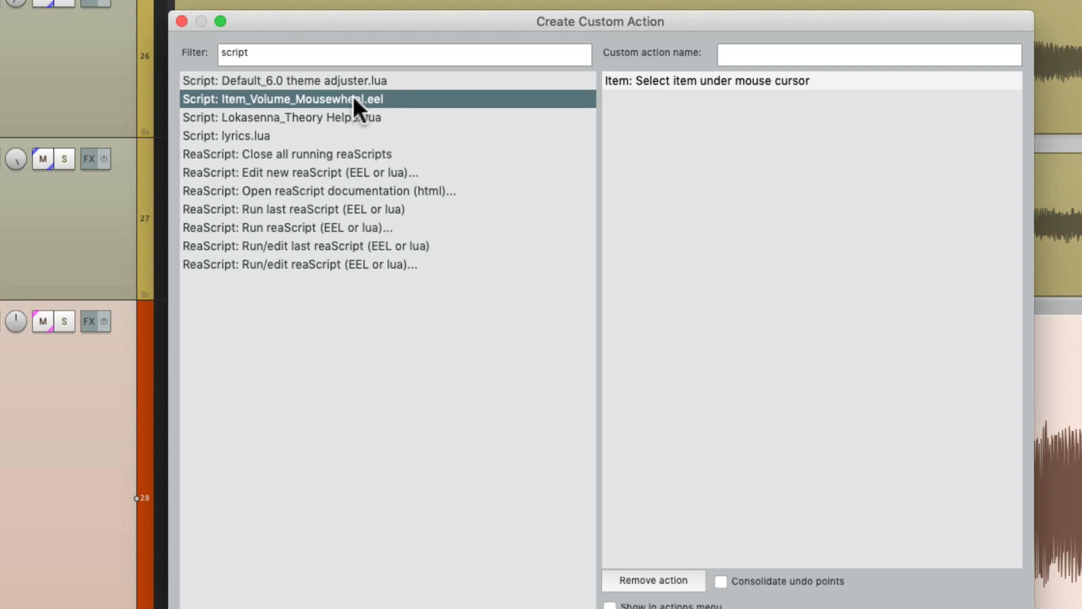
left_click_drag(352, 97, 701, 153)
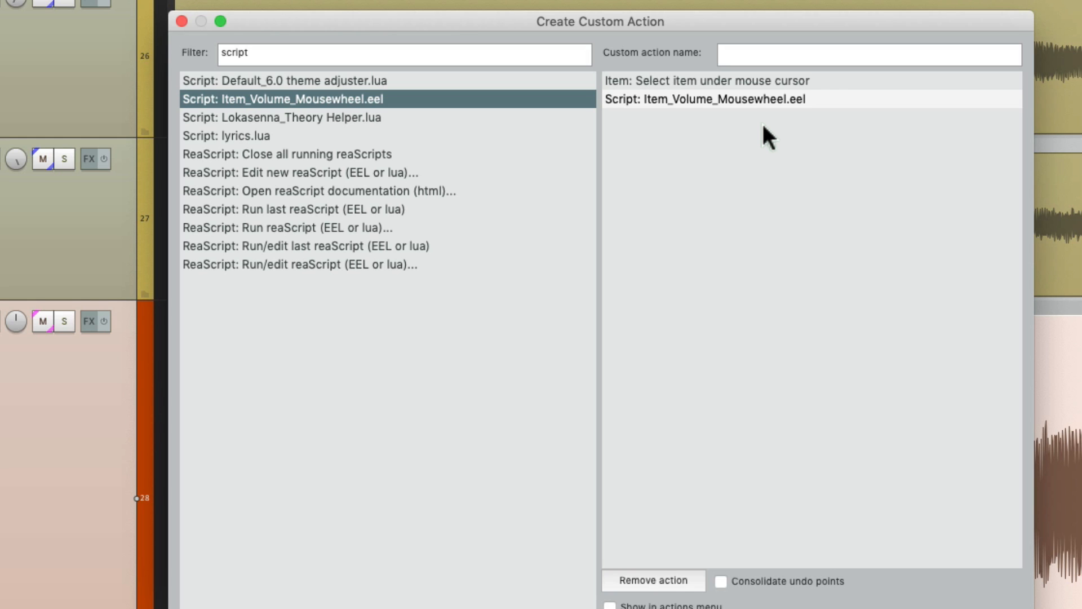
left_click(831, 81)
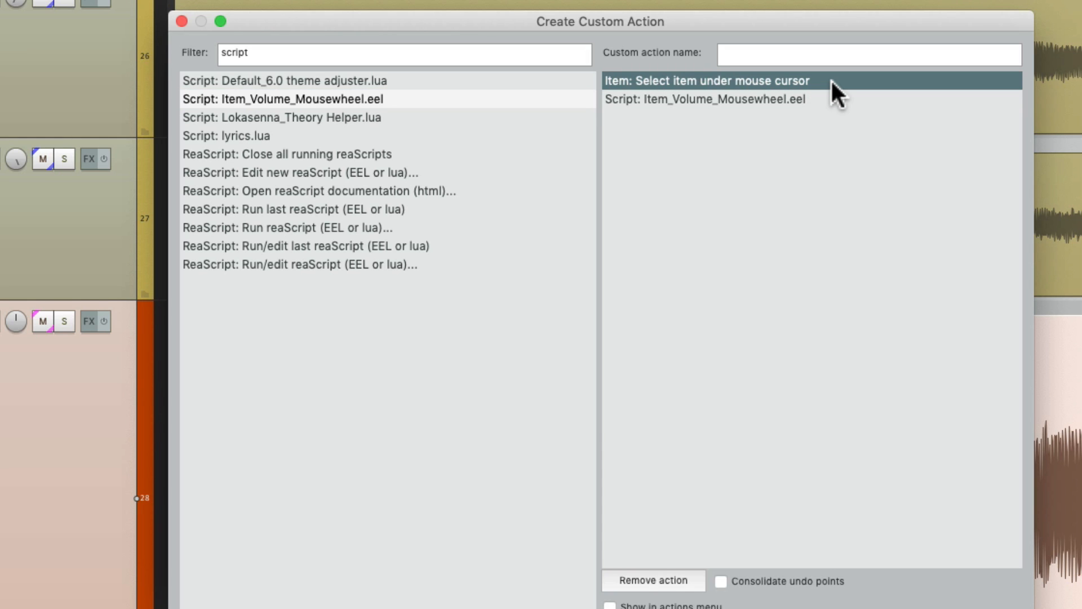
left_click(831, 96)
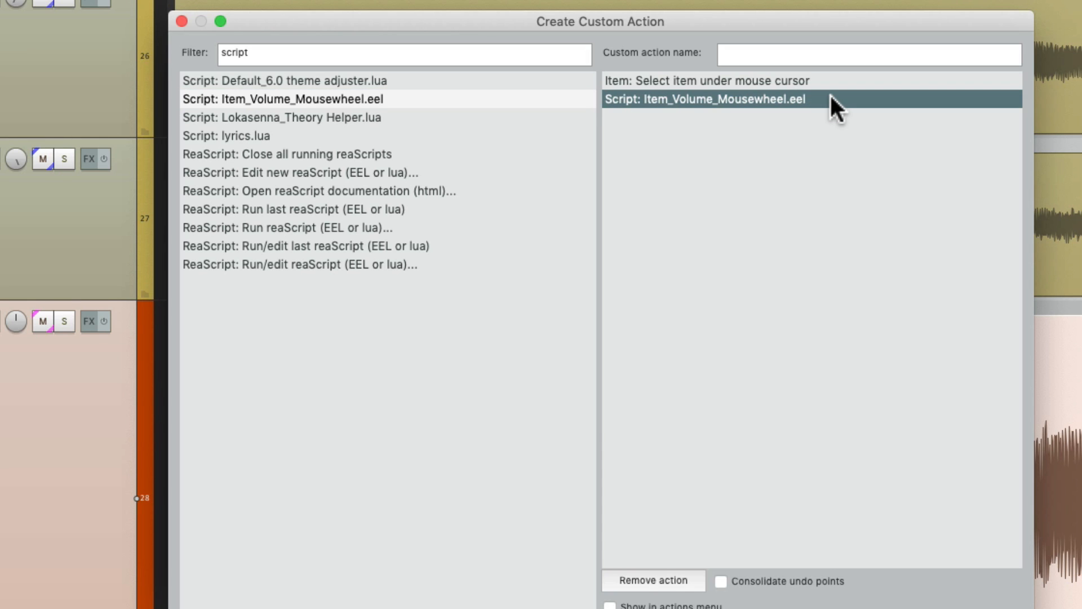
- Name the custom action "Item Volume Mousewheel" and save it
left_click(826, 52)
type("Item Volume Mousewheel")
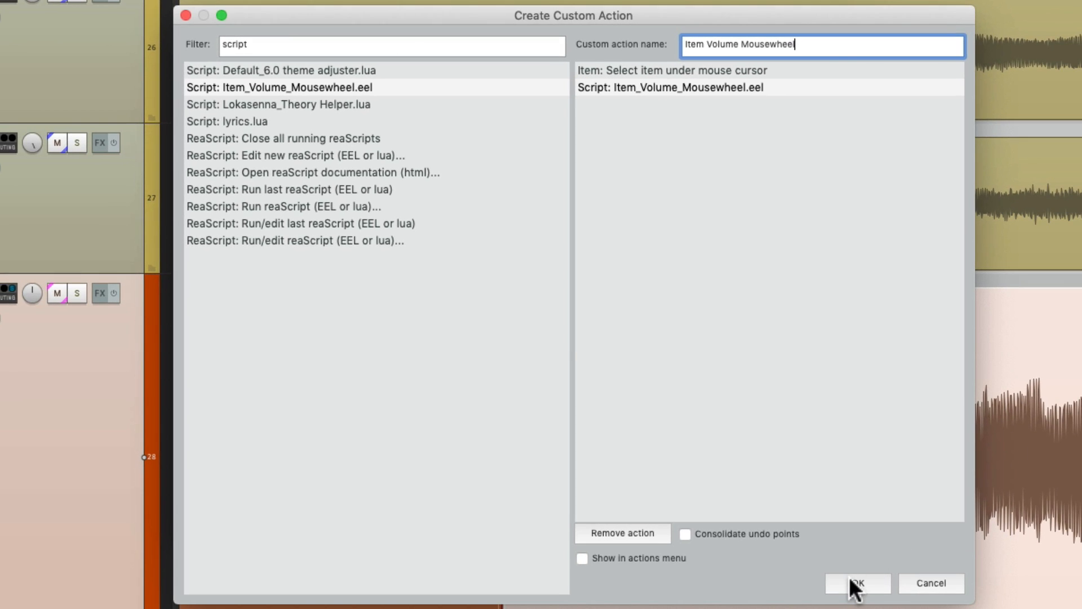
left_click(854, 583)
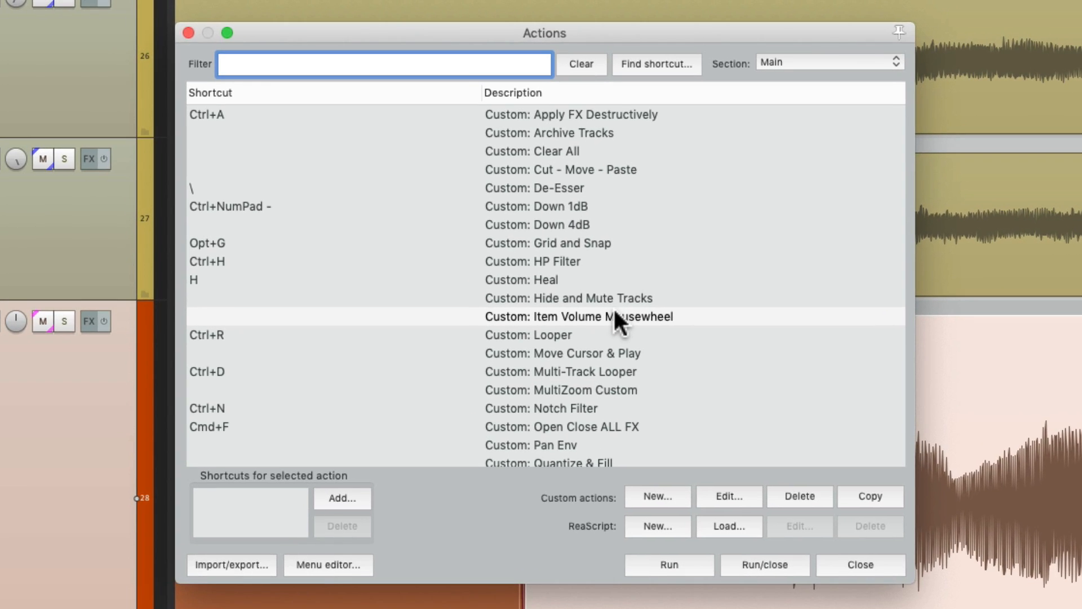
- Assign the Cmd+Opt+Control+Mousewheel shortcut to "Custom: Item Volume Mousewheel", overriding its mapping to the Item_Volume_Mousewheel.eel script
left_click(687, 318)
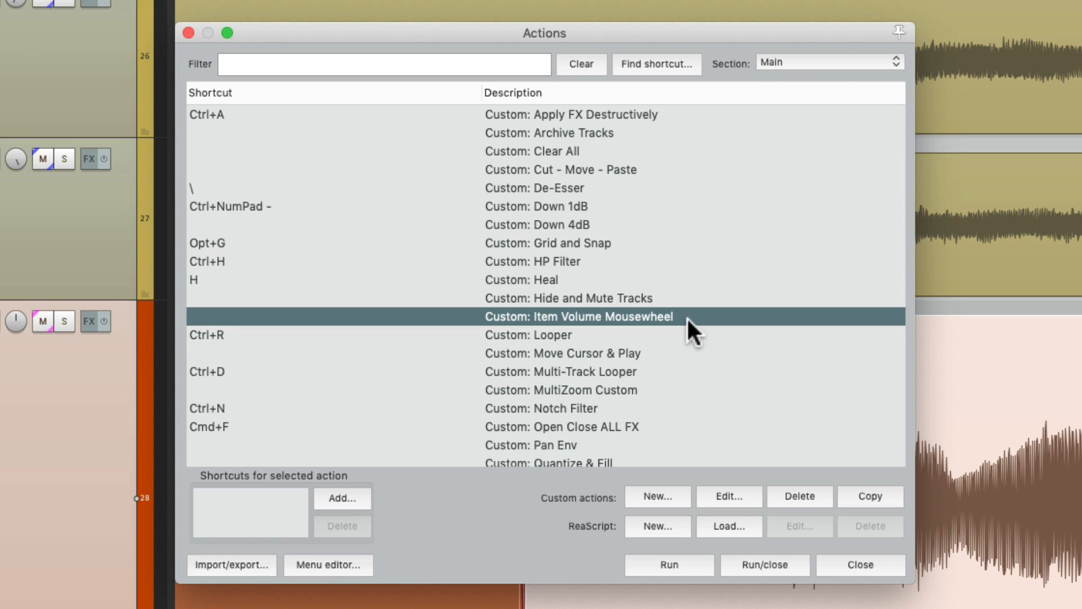
left_click(346, 496)
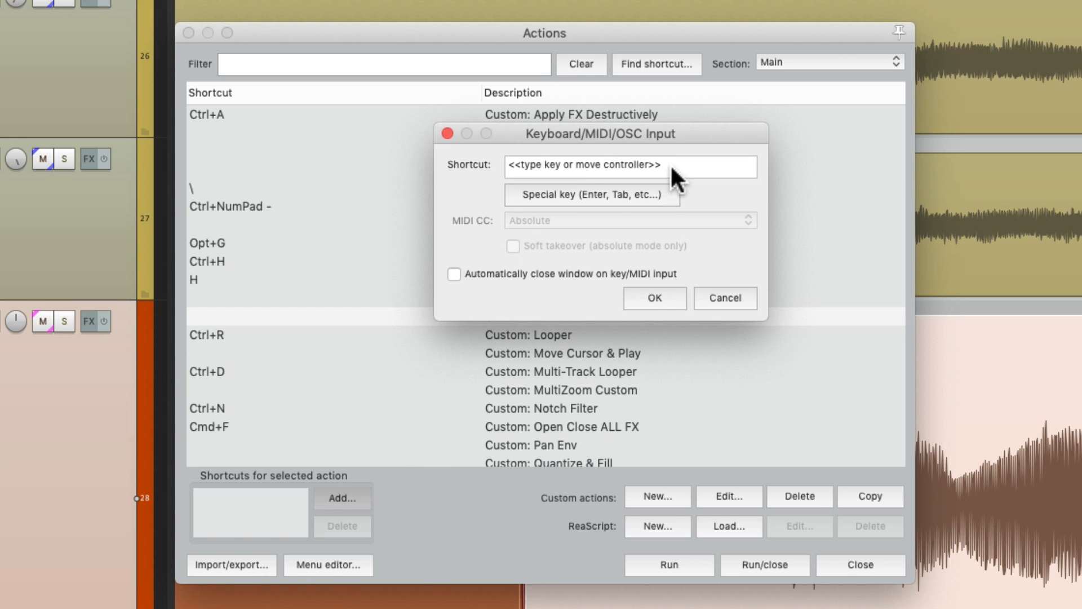
scroll(671, 164, "down", 1, "ctrl+alt+super")
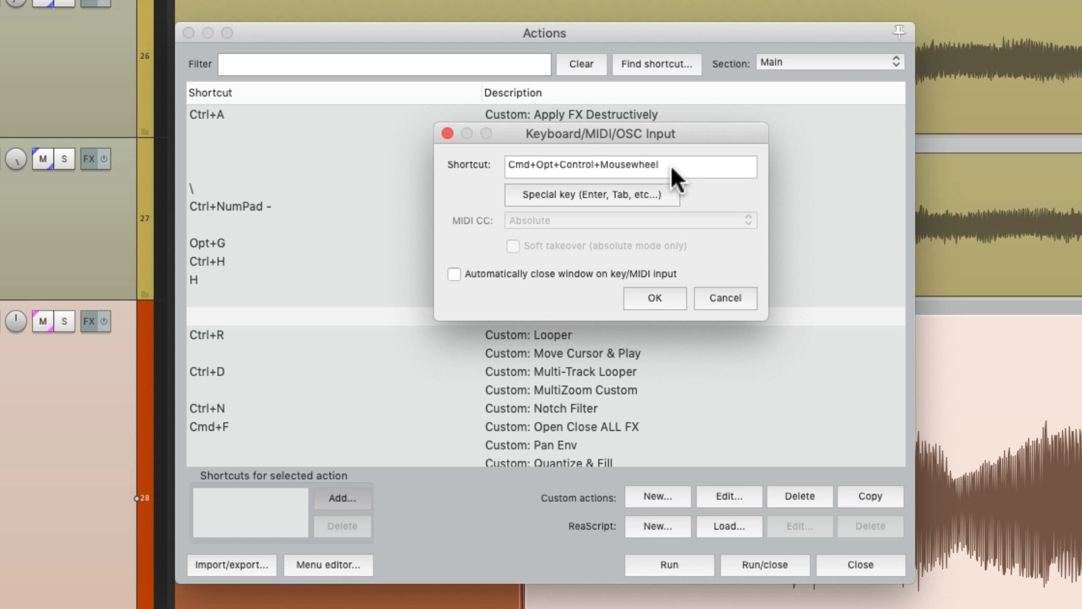
left_click(643, 302)
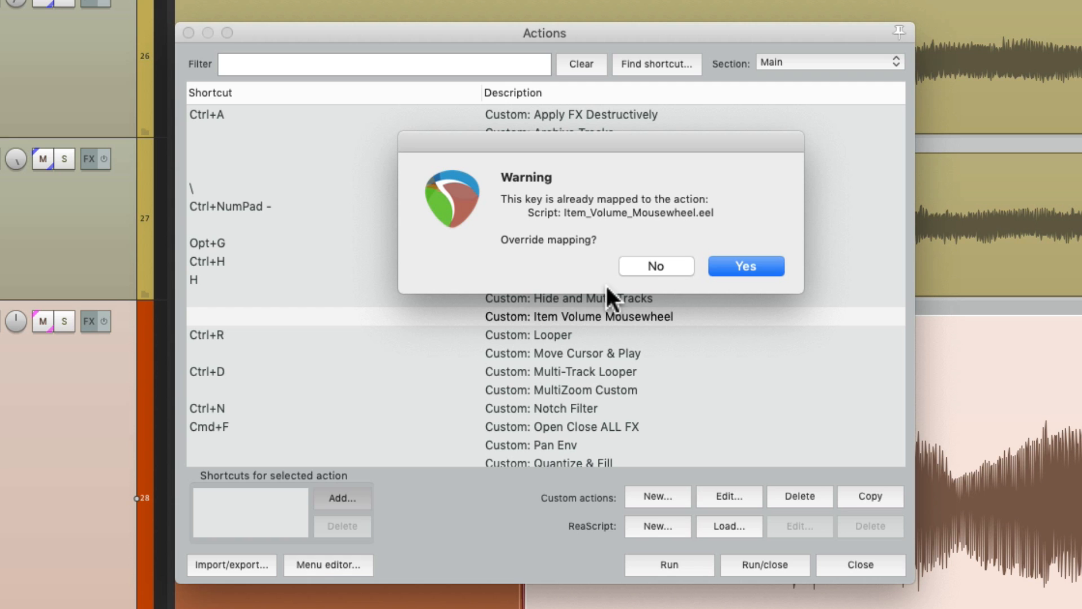
left_click(727, 266)
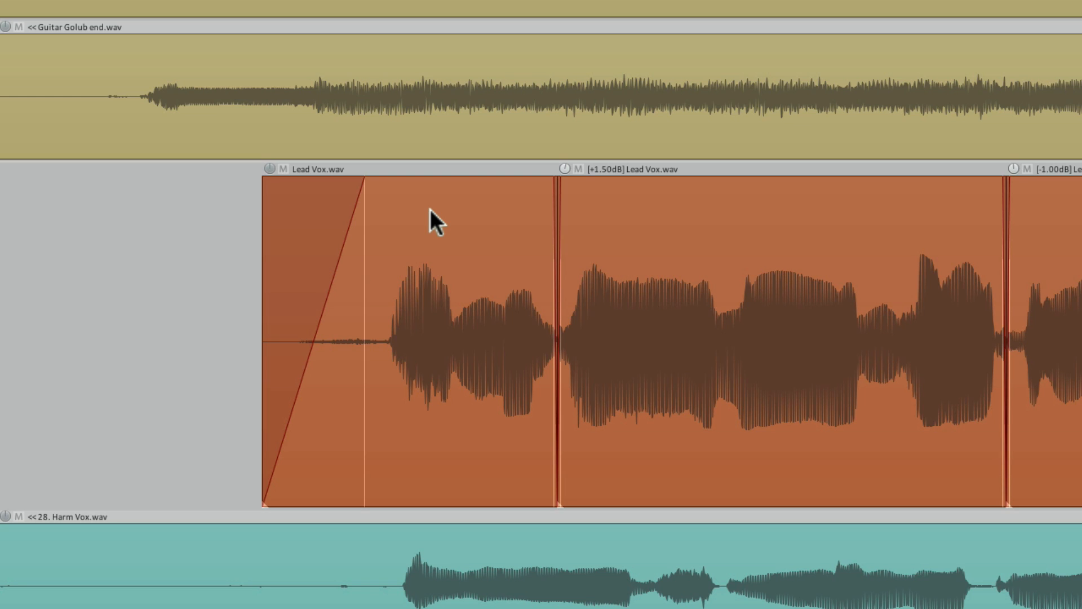
- Set the first Lead Vox item's volume to -0.50 dB and the second's to 0 dB with the new mousewheel action
scroll(431, 209, "down", 3)
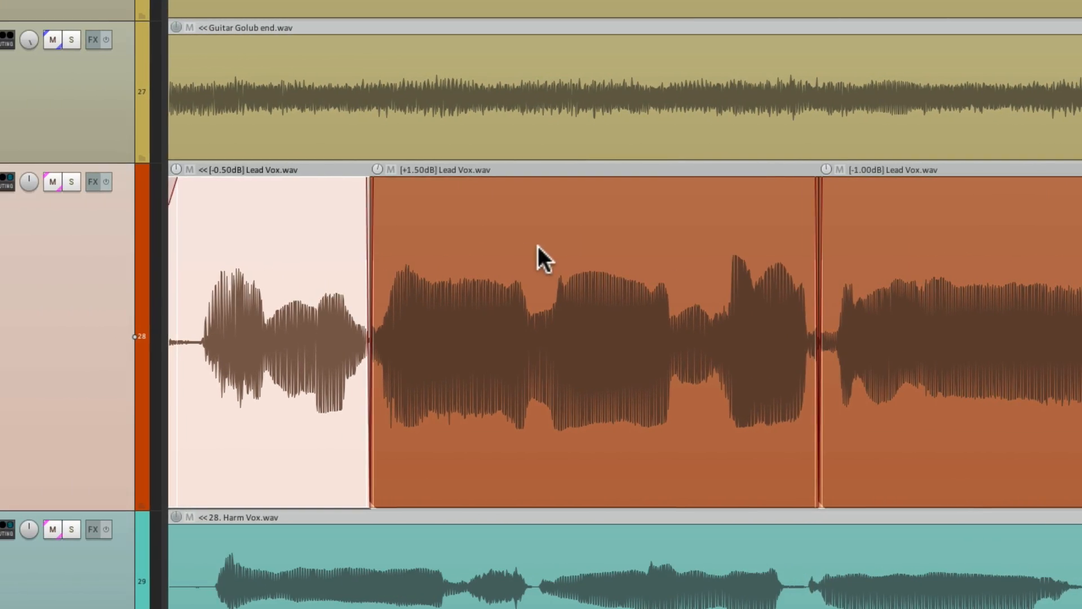
left_click(559, 226)
scroll(559, 227, "down", 3)
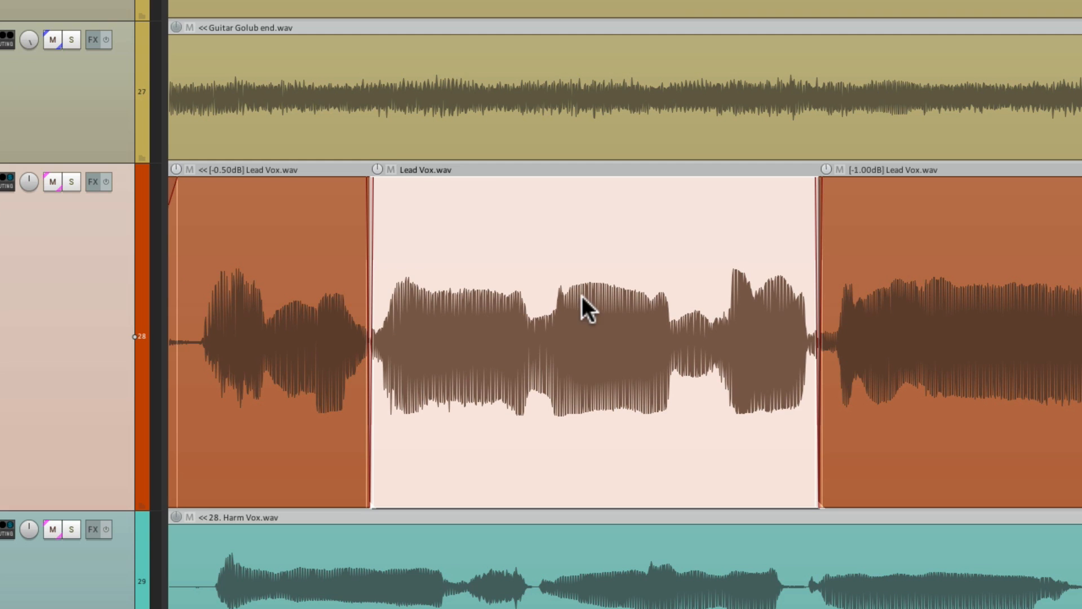
- Set the third Lead Vox item's volume to -1.50 dB with the mousewheel action
scroll(582, 296, "right", 5)
left_click(648, 248)
scroll(648, 248, "down", 2)
scroll(648, 248, "up", 1)
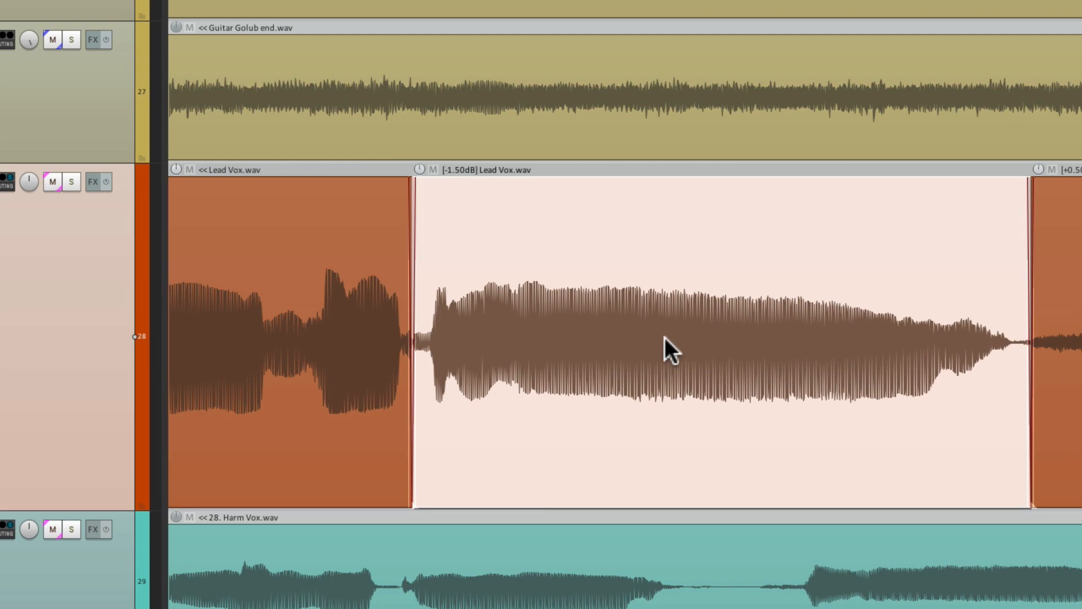
- Split the long Lead Vox item further along the timeline at two points between phrases and select the middle piece
scroll(665, 337, "right", 5)
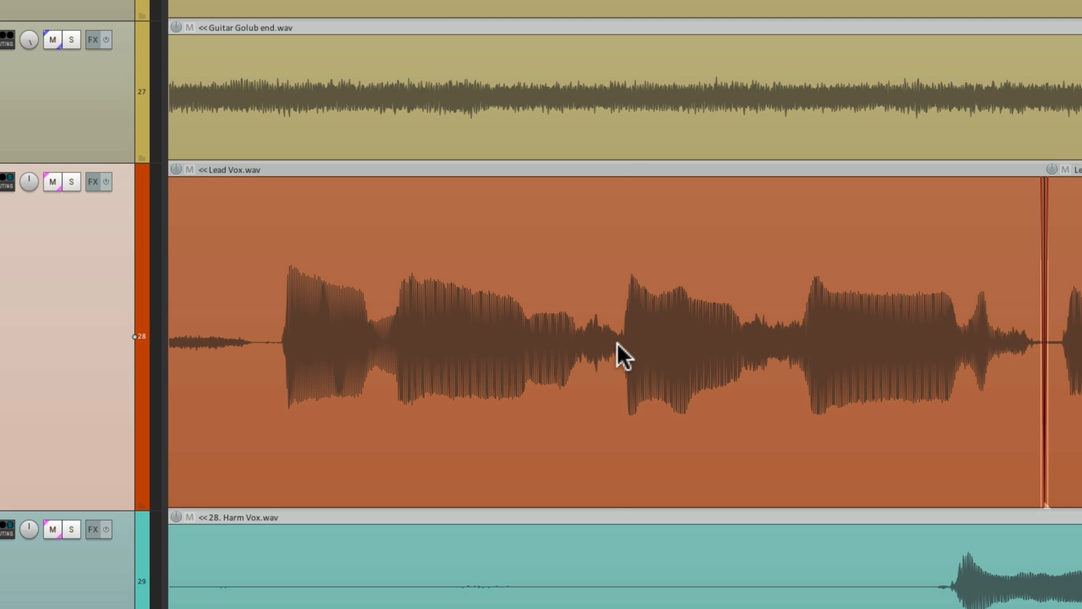
key("s")
key("s")
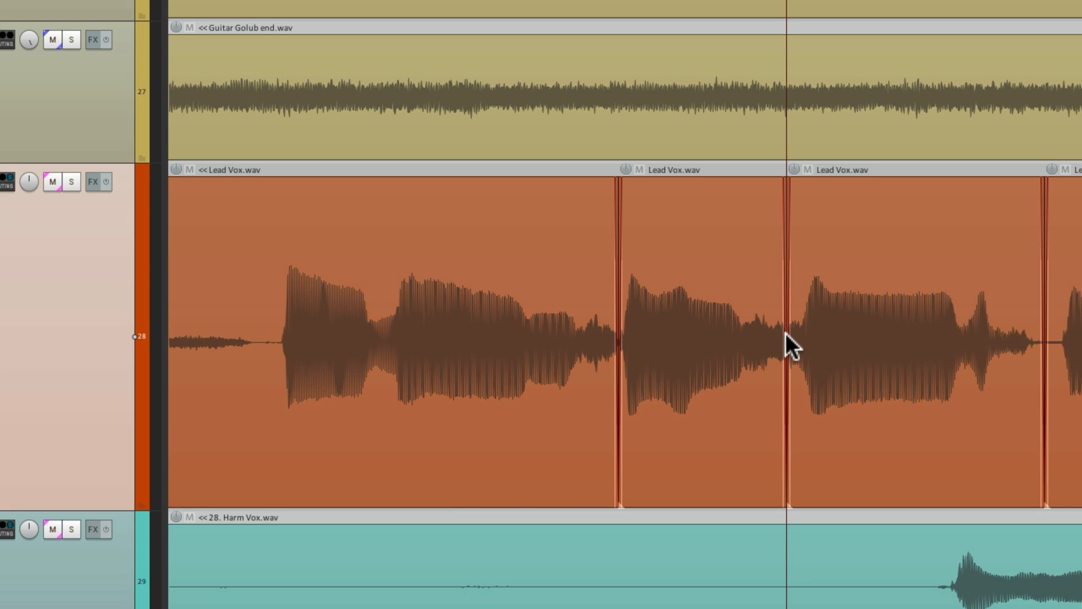
left_click(674, 246)
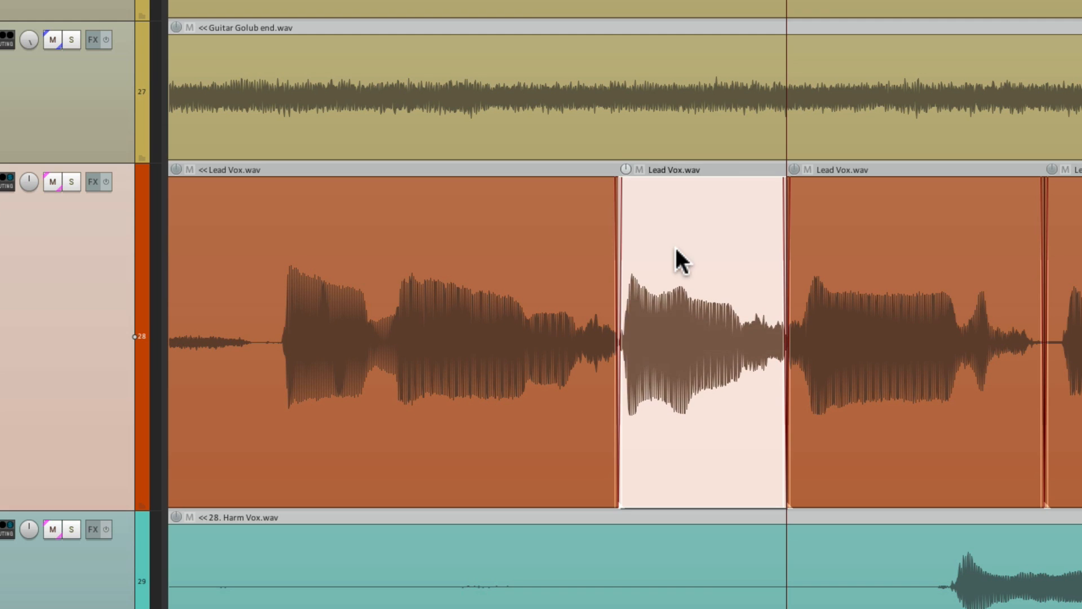
- Split the following Lead Vox item into four pieces, cutting just before each new phrase
scroll(676, 307, "right", 5)
scroll(524, 308, "right", 4)
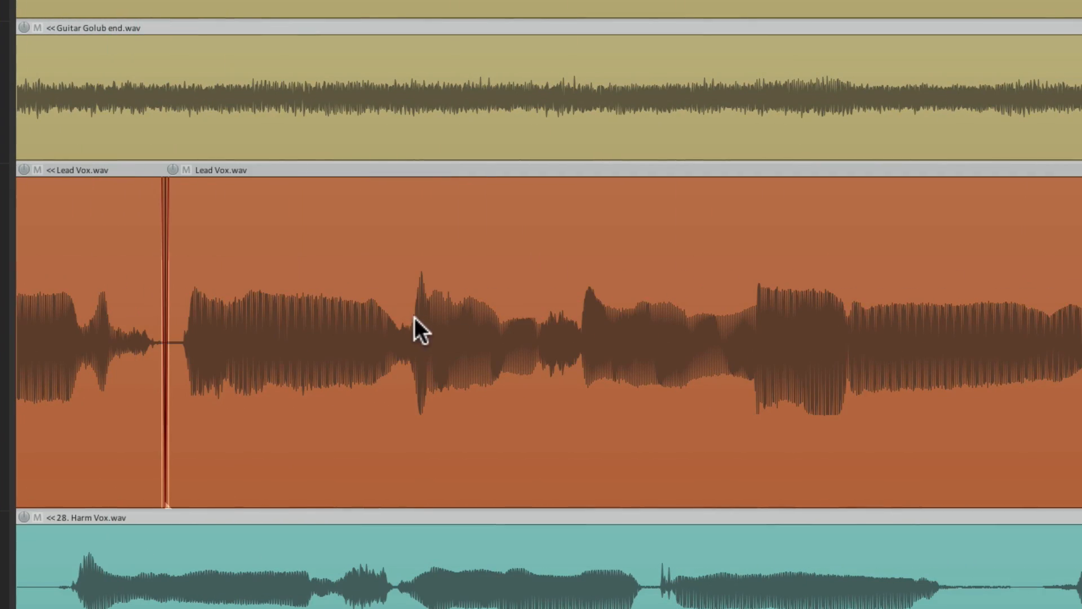
key("s")
key("s")
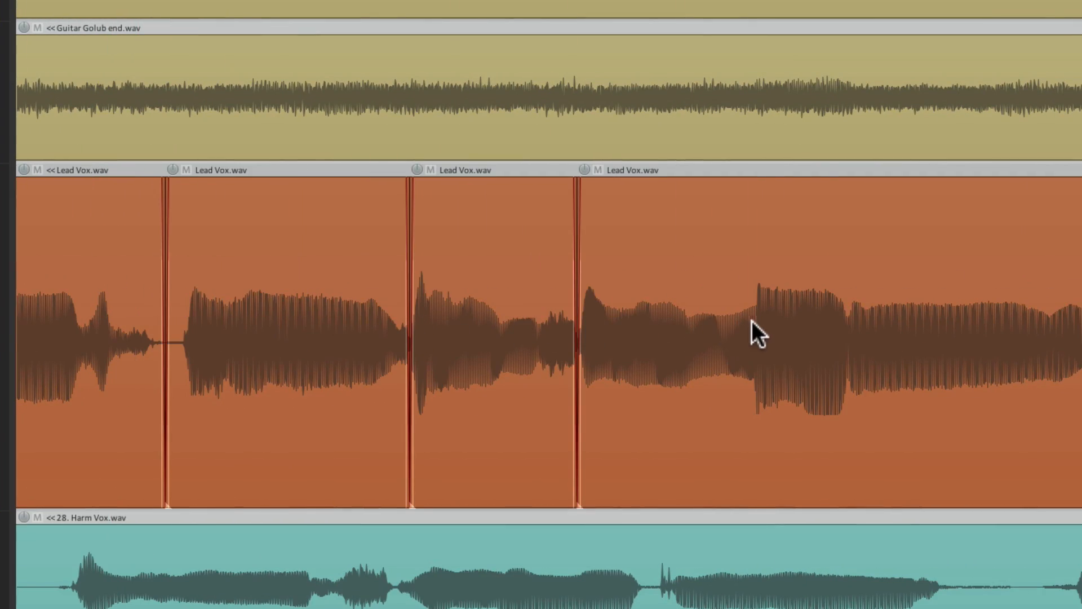
key("s")
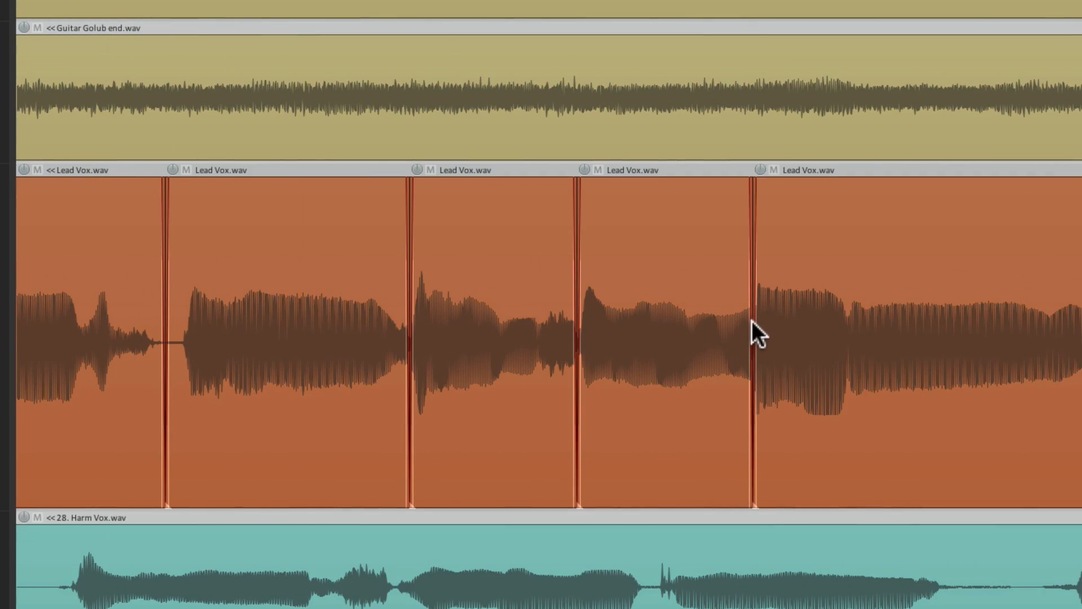
- Adjust the new Lead Vox pieces with the mousewheel action: first to +1.00 dB, second and fourth to -0.50 dB
left_click(466, 270)
left_click(664, 290)
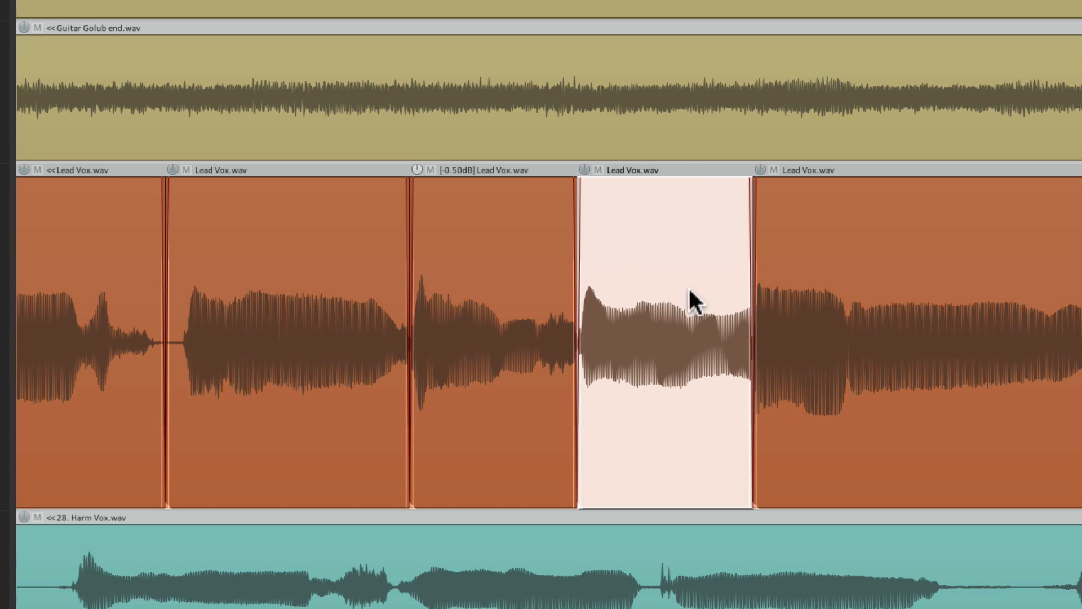
left_click(889, 274)
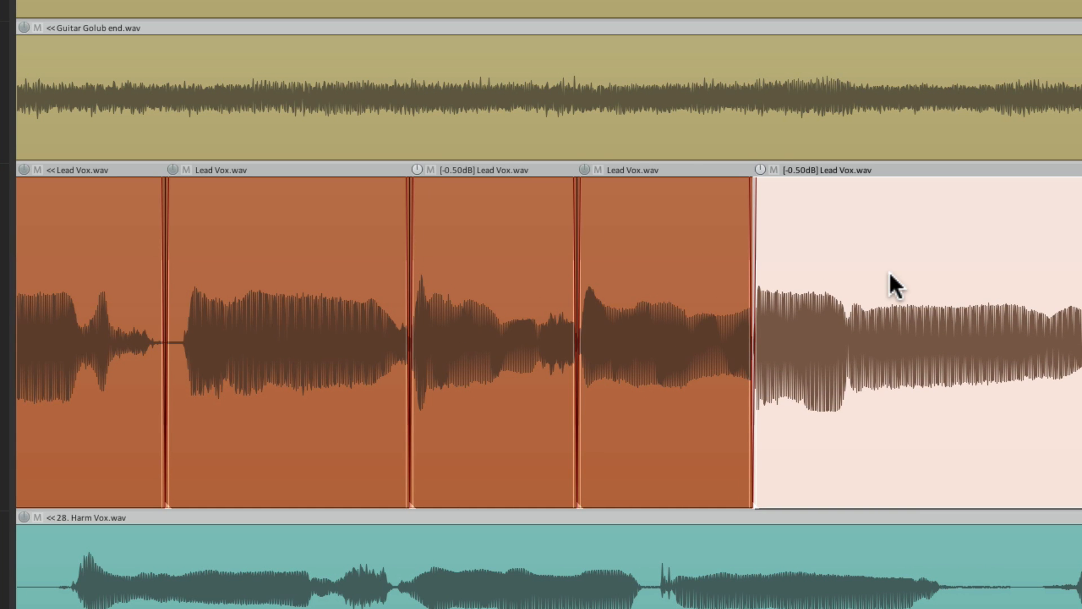
left_click(299, 254)
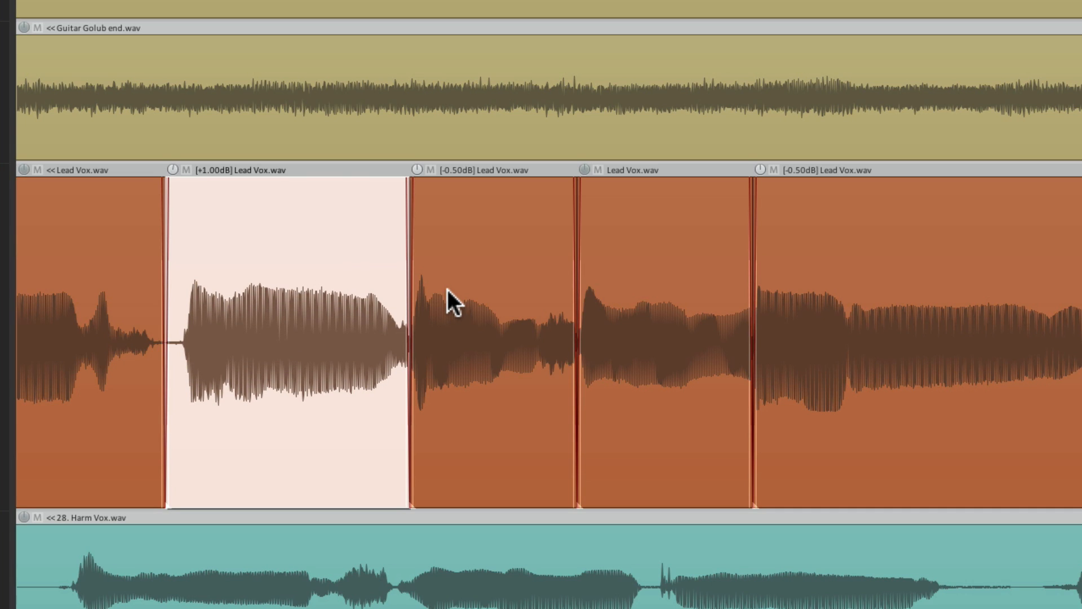